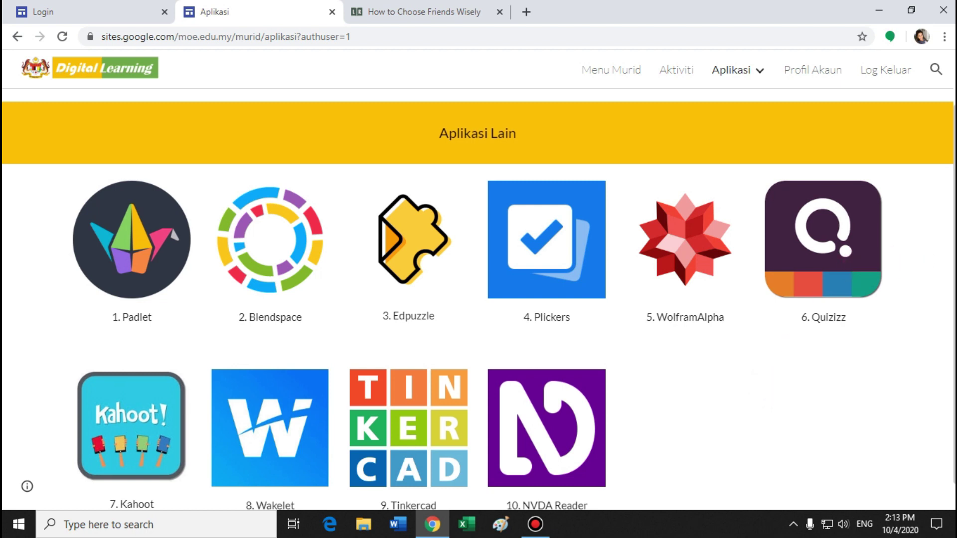
# Open the Blendspace app from the Google Sites app list in a new tab at tes.com/lessons.
pyautogui.moveTo(952, 219); pyautogui.dragTo(941, 294)
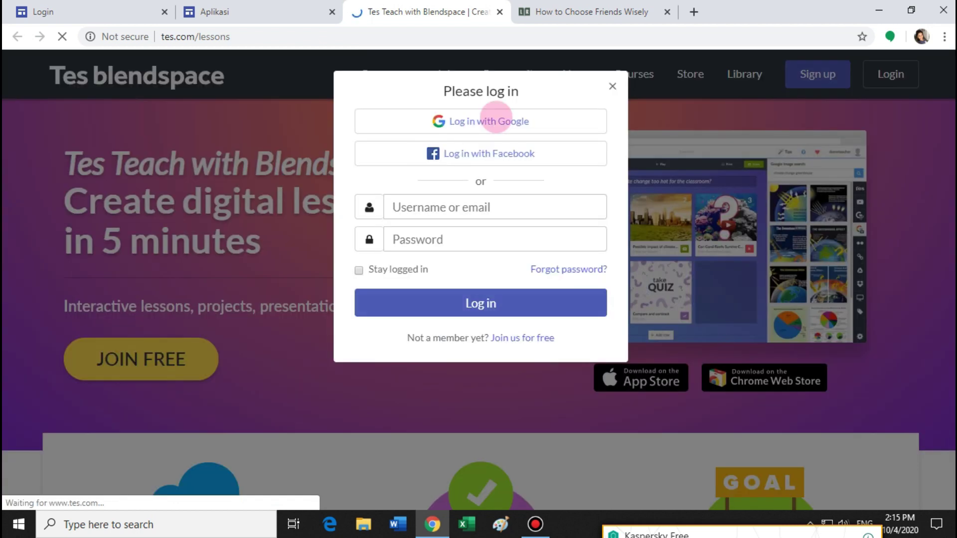
# Log in with Google and open the Summary Writing F5 lesson for editing.
pyautogui.click(497, 121)
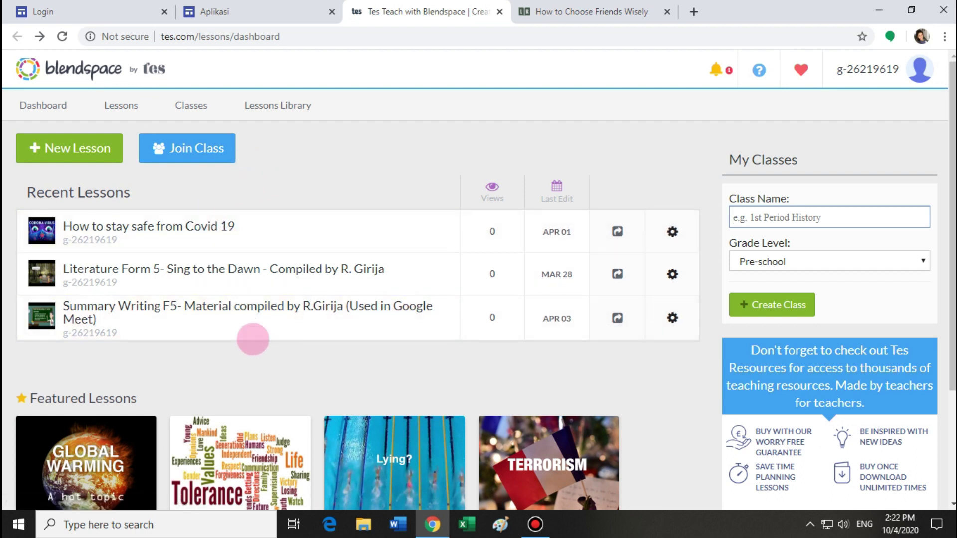
pyautogui.click(251, 320)
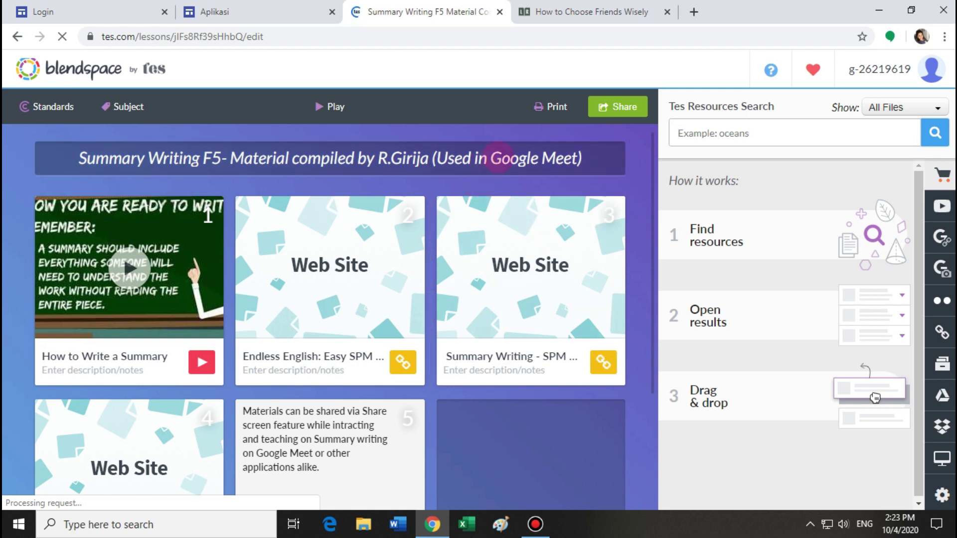
pyautogui.moveTo(492, 159); pyautogui.dragTo(585, 162)
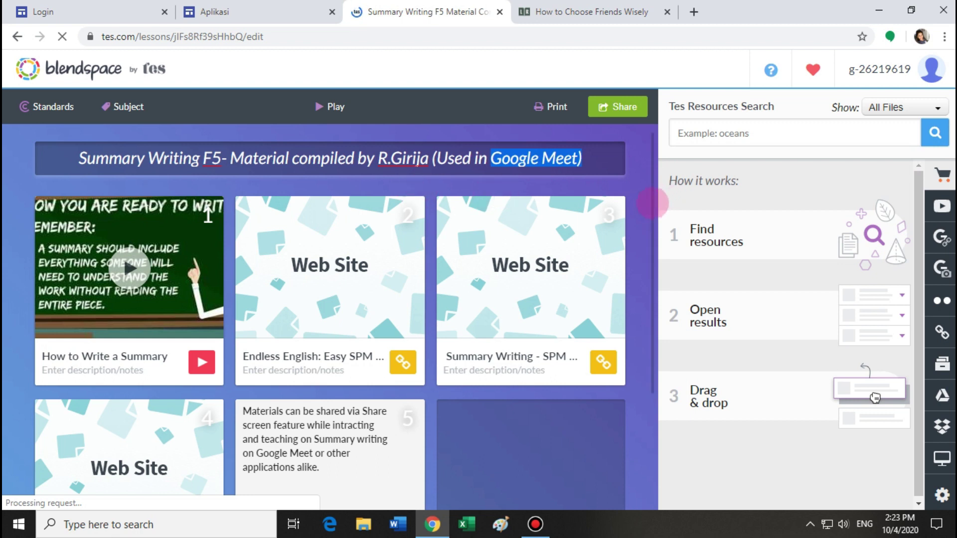
pyautogui.scroll(-3, 650, 240)
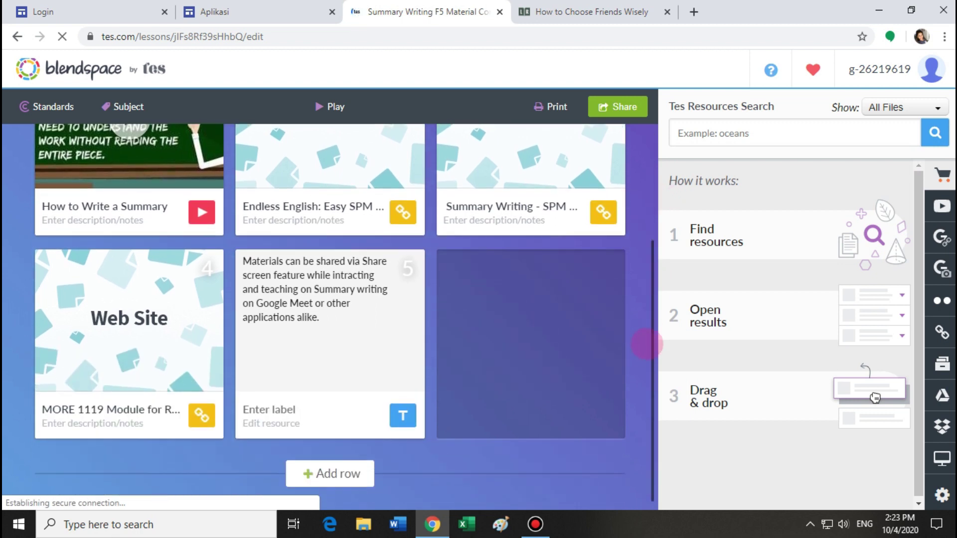
pyautogui.scroll(3, 648, 223)
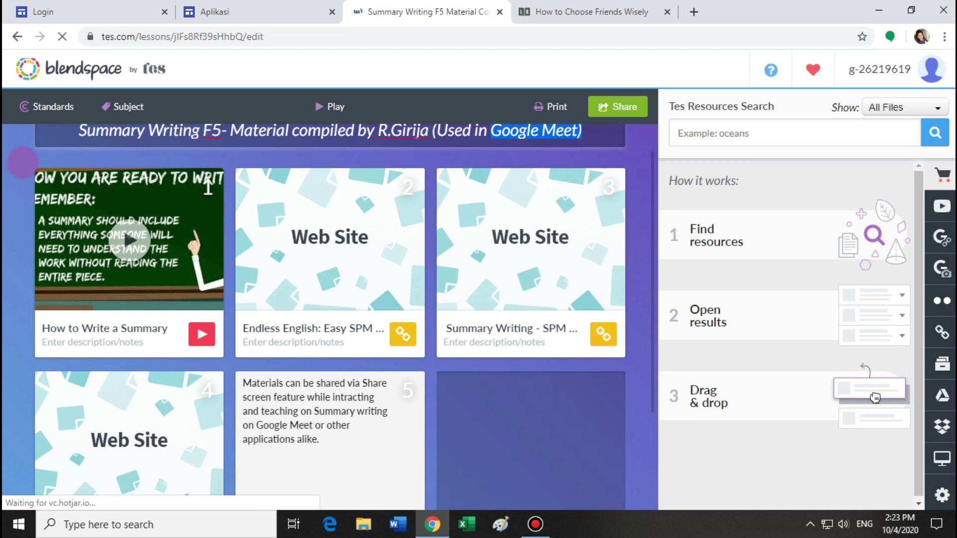
pyautogui.click(22, 162)
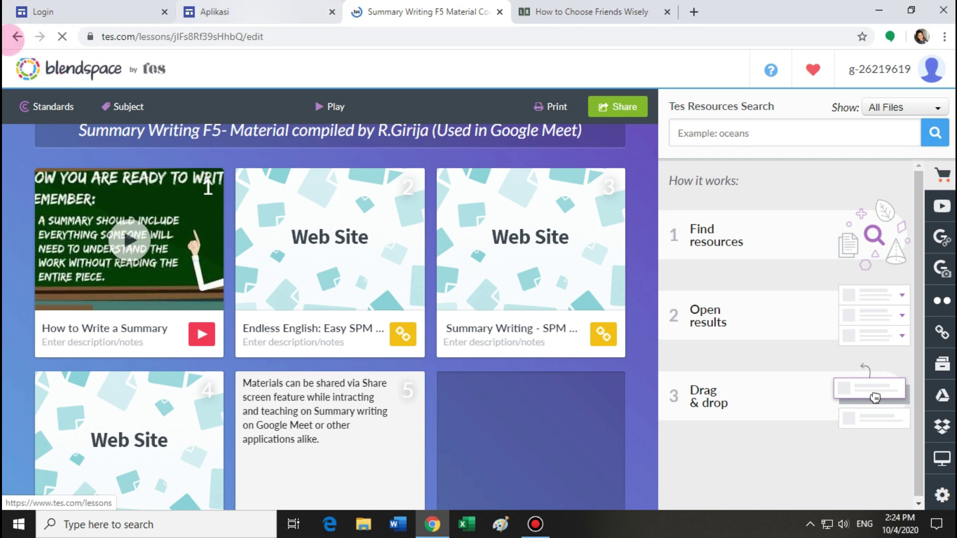
# Browse the Literature Form 5 lesson's tiles, then return to the recent lessons dashboard.
pyautogui.click(17, 36)
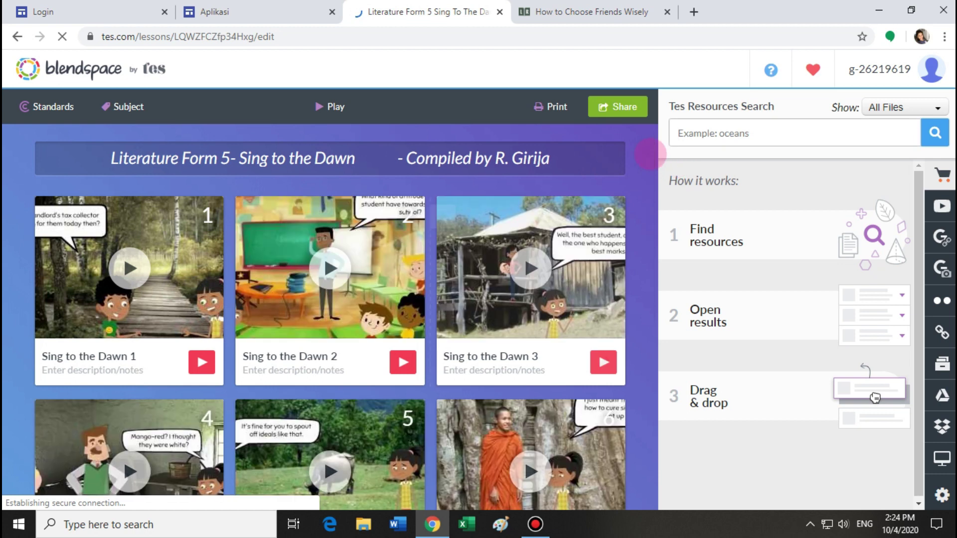
pyautogui.moveTo(637, 262); pyautogui.dragTo(640, 448)
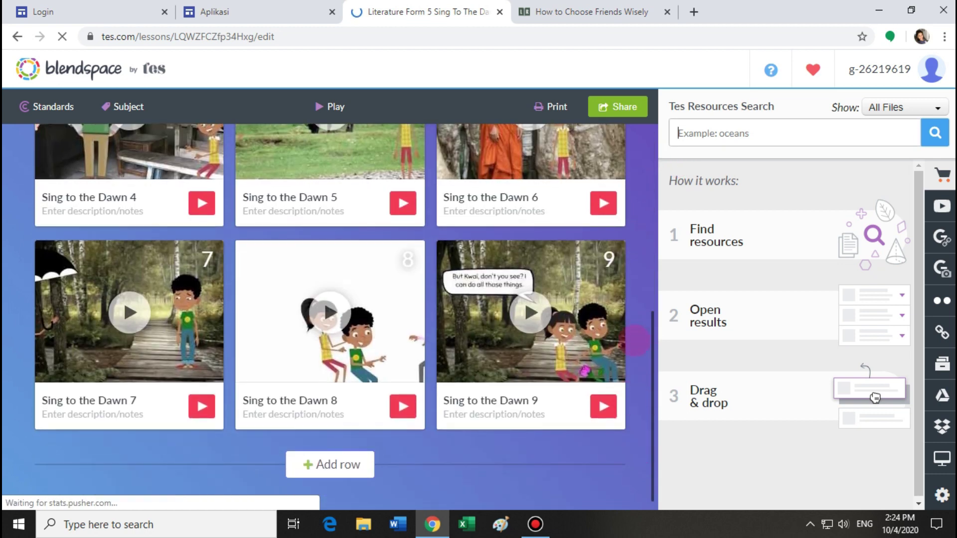
pyautogui.moveTo(635, 335); pyautogui.dragTo(646, 479)
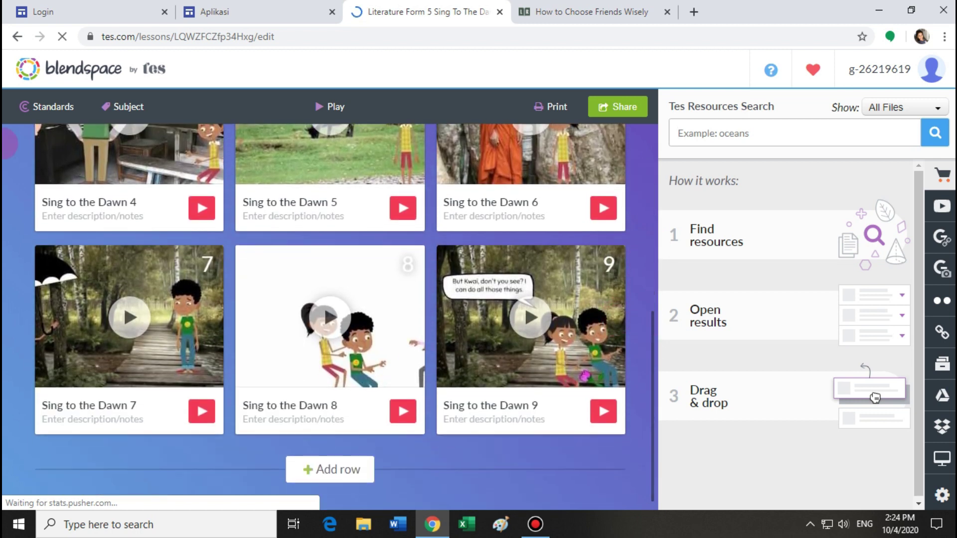
pyautogui.click(17, 36)
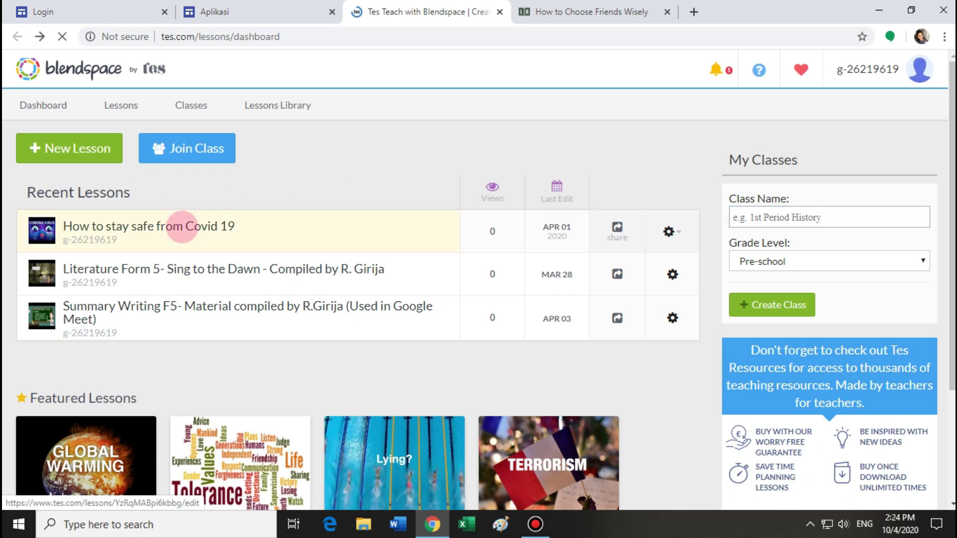
# Open the How to stay safe from Covid 19 lesson and scroll through its video, website and image tiles.
pyautogui.click(182, 227)
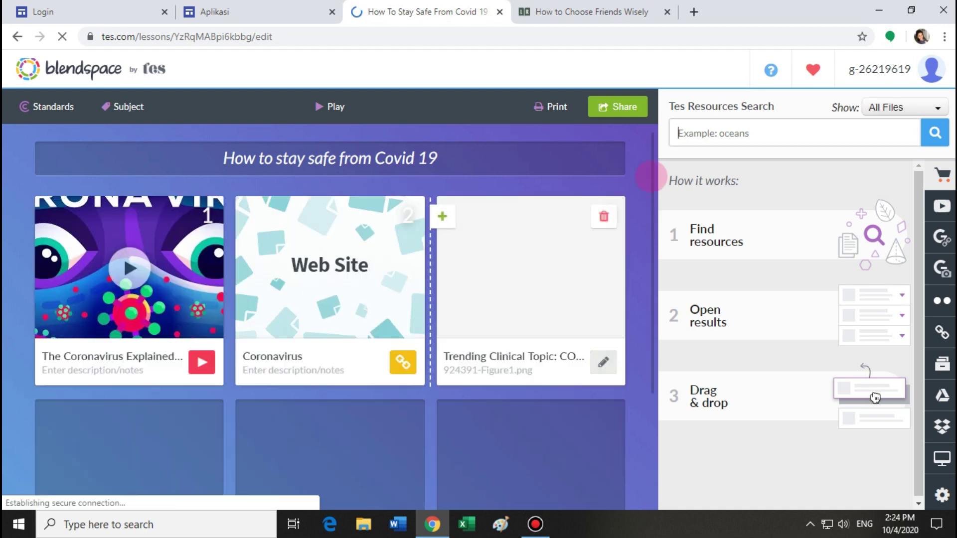
pyautogui.scroll(-2, 652, 241)
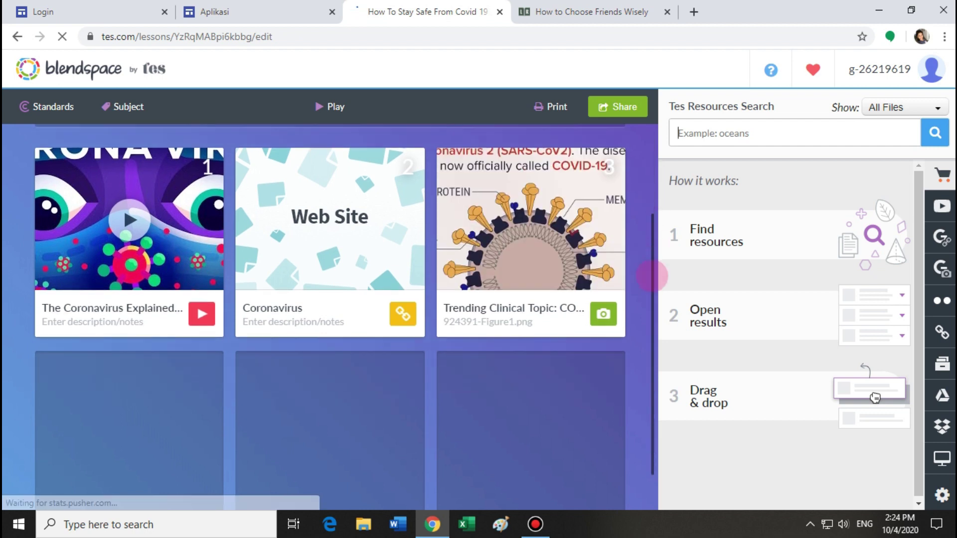
pyautogui.scroll(3, 641, 160)
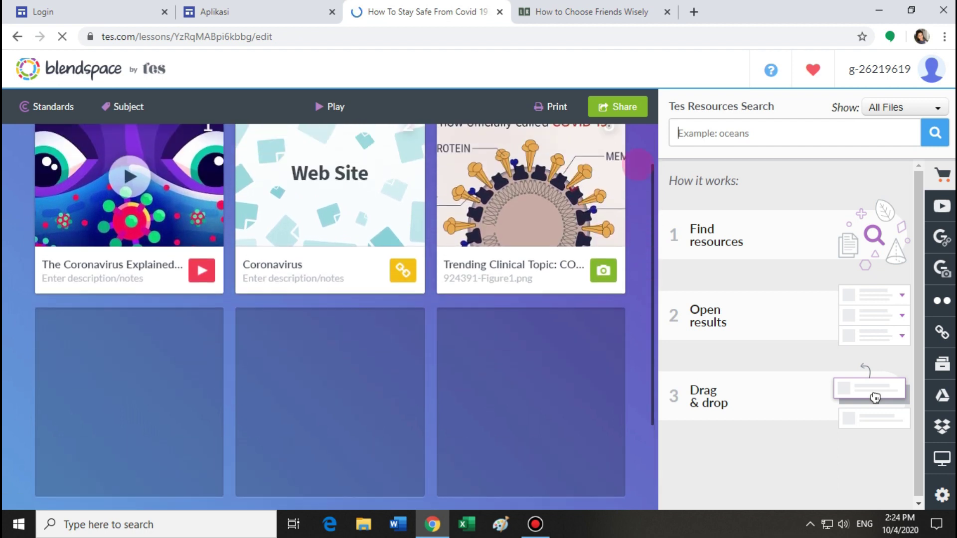
pyautogui.scroll(1, 637, 165)
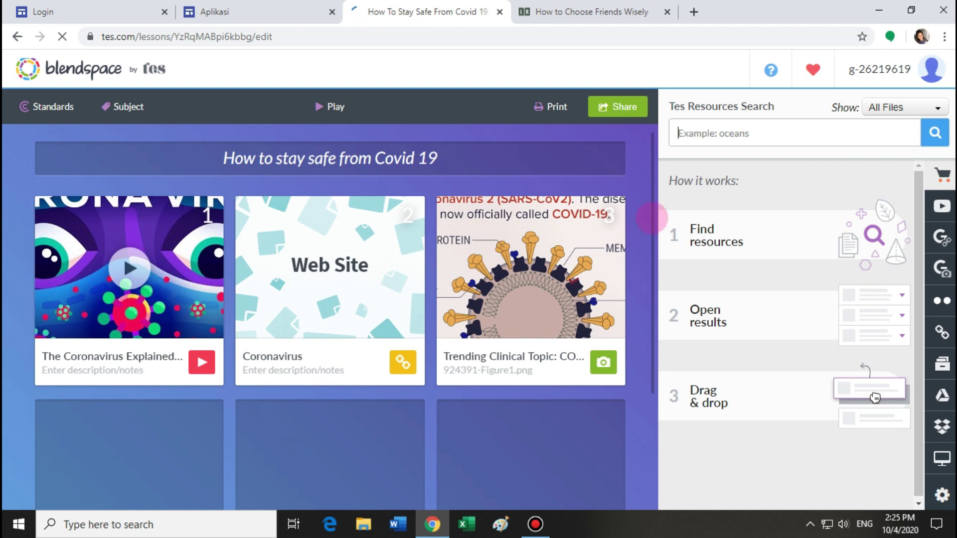
pyautogui.scroll(-3, 651, 217)
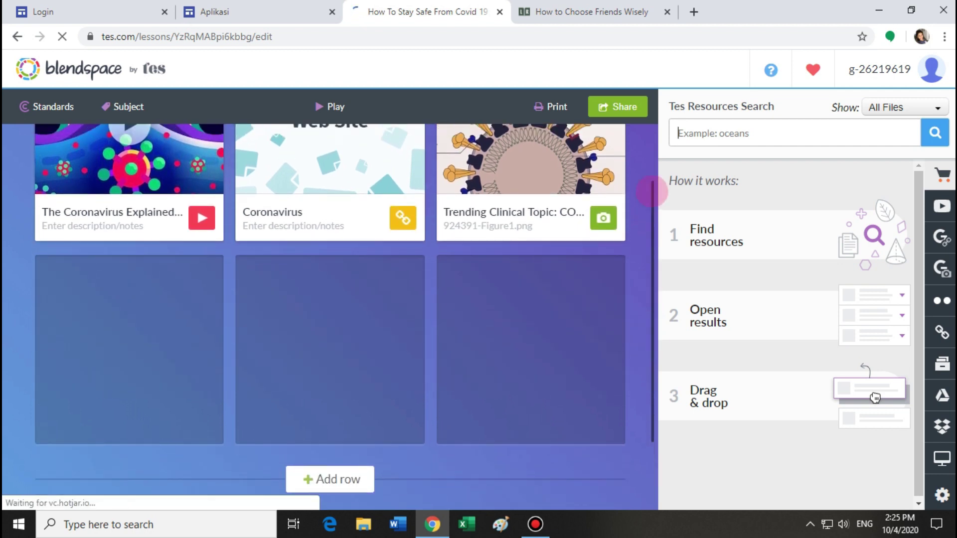
pyautogui.scroll(3, 651, 191)
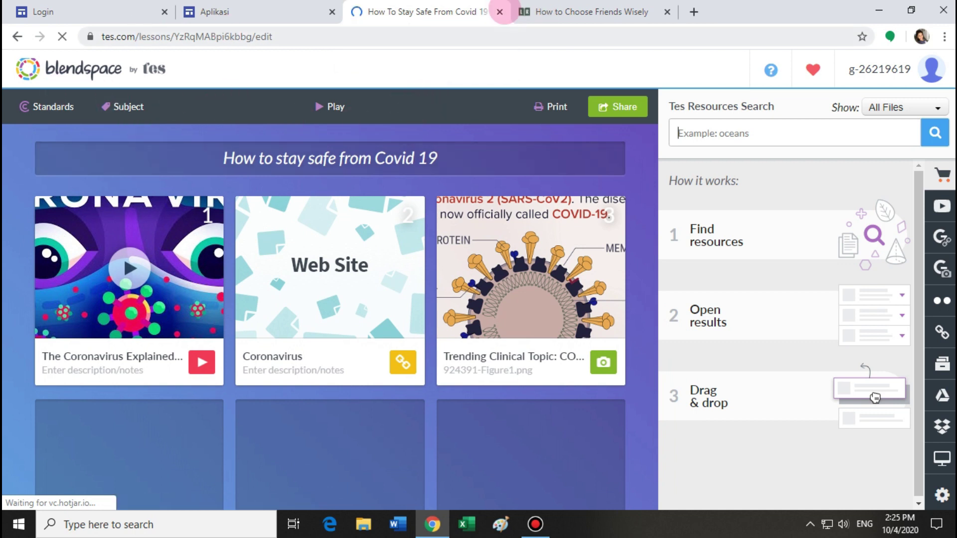
# Close the Covid lesson, start a new lesson and title it 'How to bake a cake'.
pyautogui.click(499, 12)
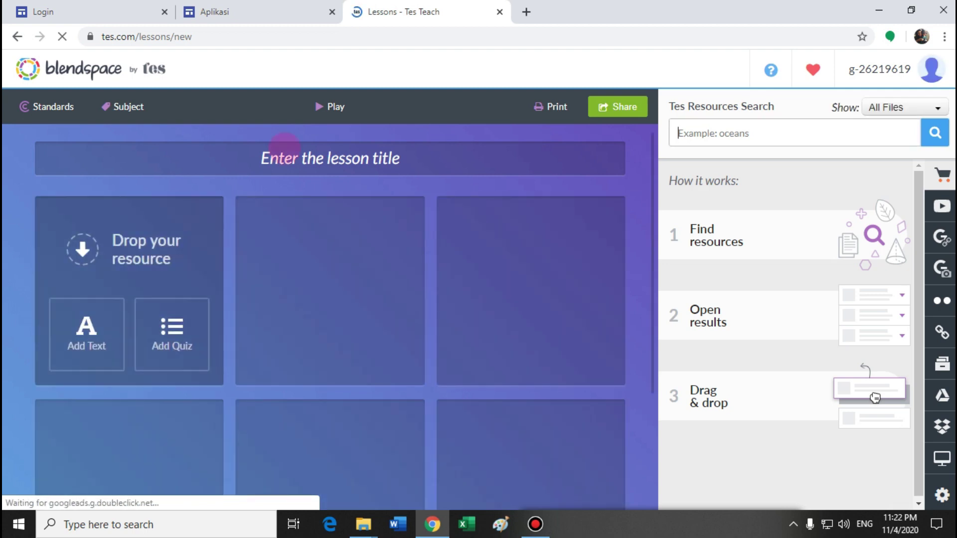
pyautogui.click(392, 159)
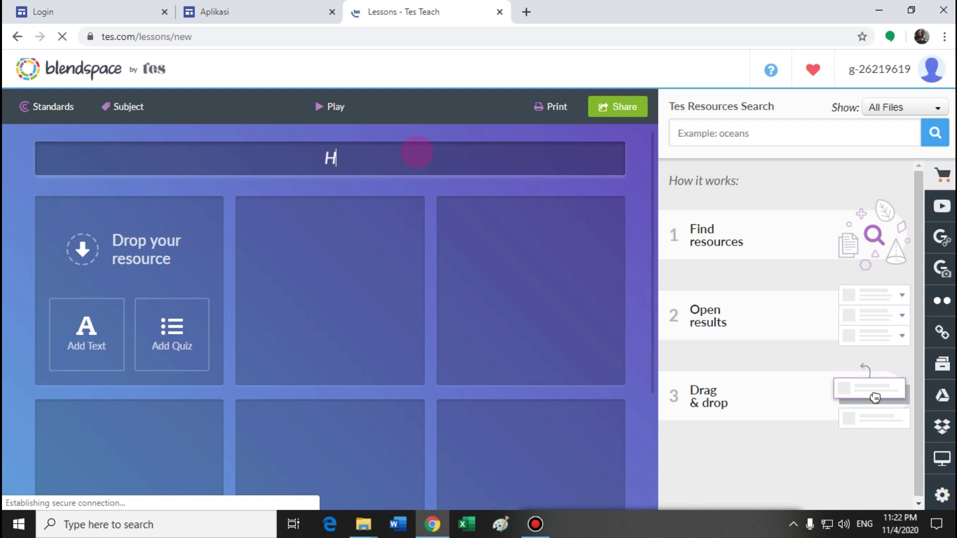
pyautogui.write('to')
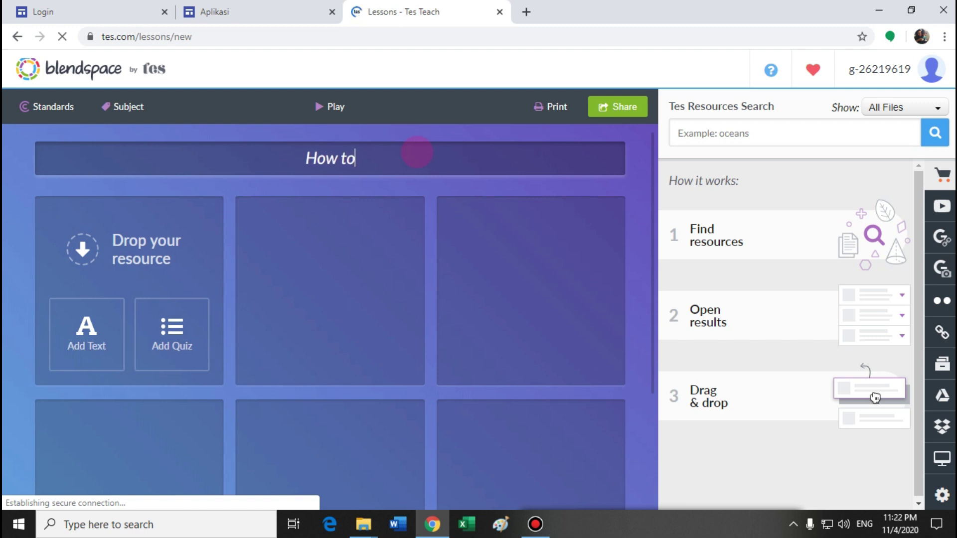
pyautogui.write(' ba')
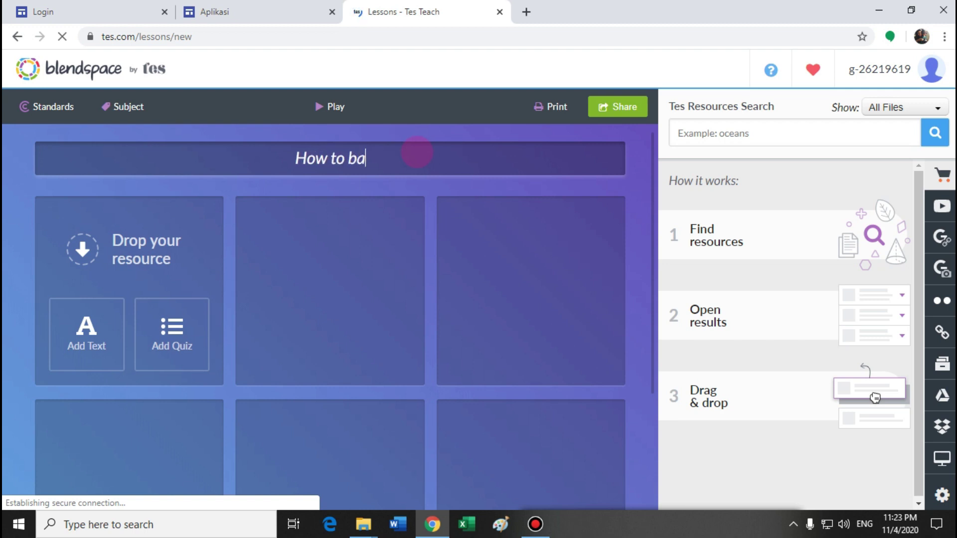
pyautogui.write('ke a cake')
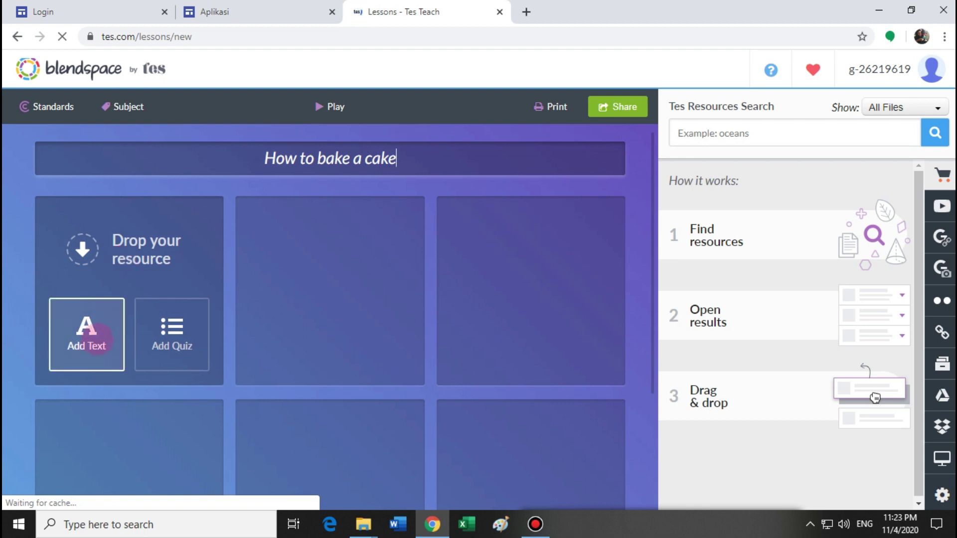
# Add a first-tile text note 'Read and answer the questions given in the quiz' in Automatic colour.
pyautogui.click(97, 339)
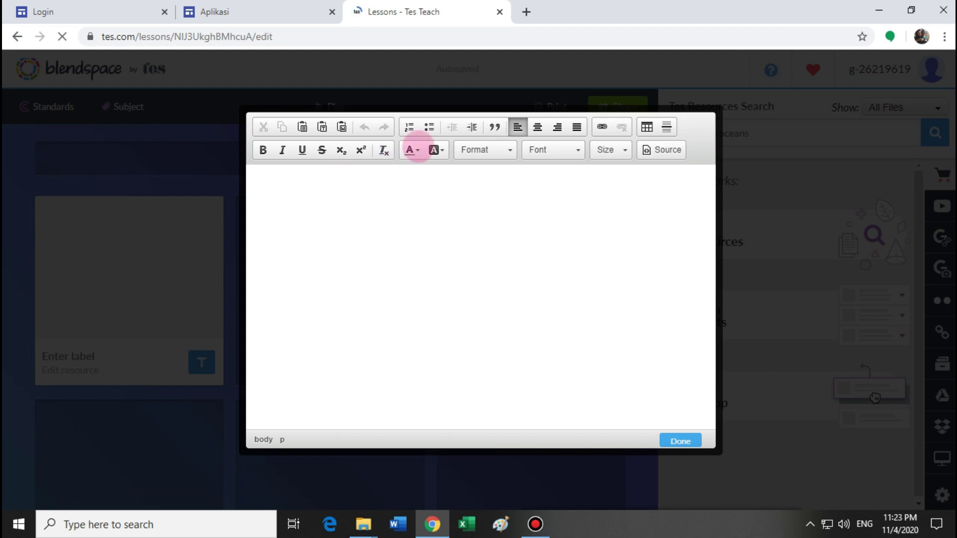
pyautogui.click(410, 149)
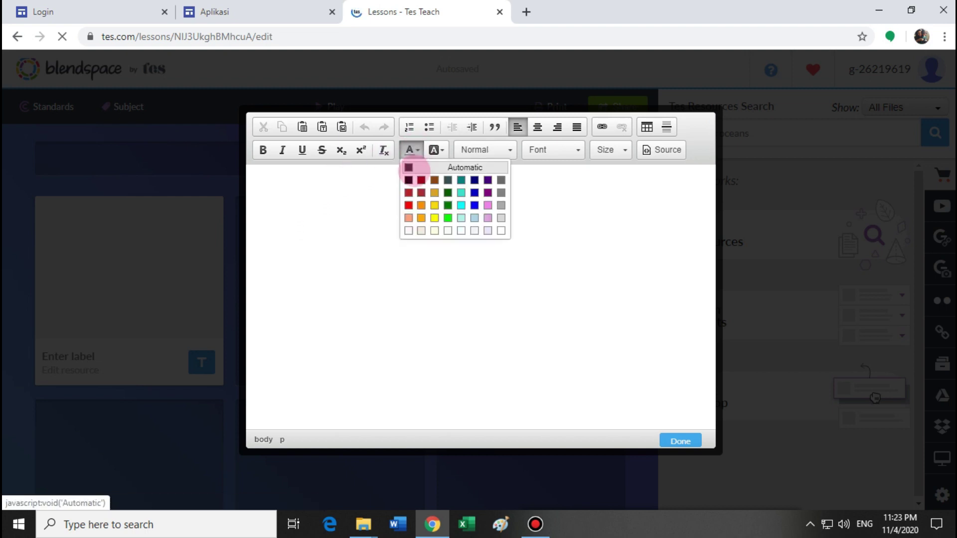
pyautogui.click(414, 167)
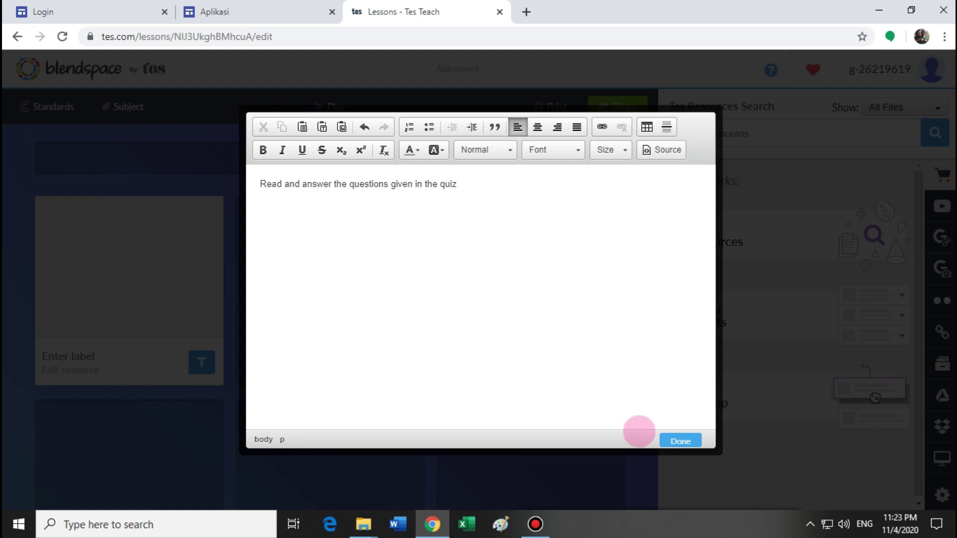
pyautogui.click(671, 439)
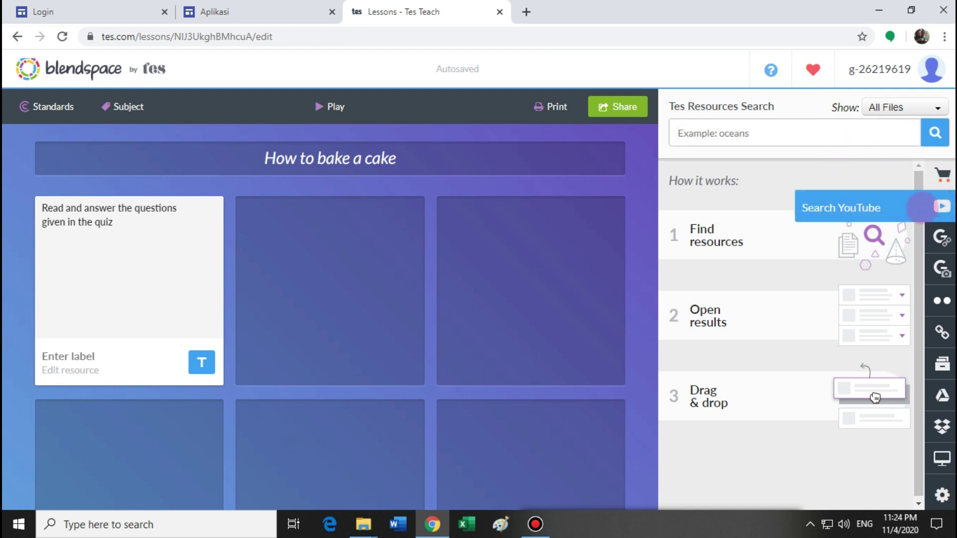
# Search YouTube resources for 'how to bake a cake'.
pyautogui.click(923, 207)
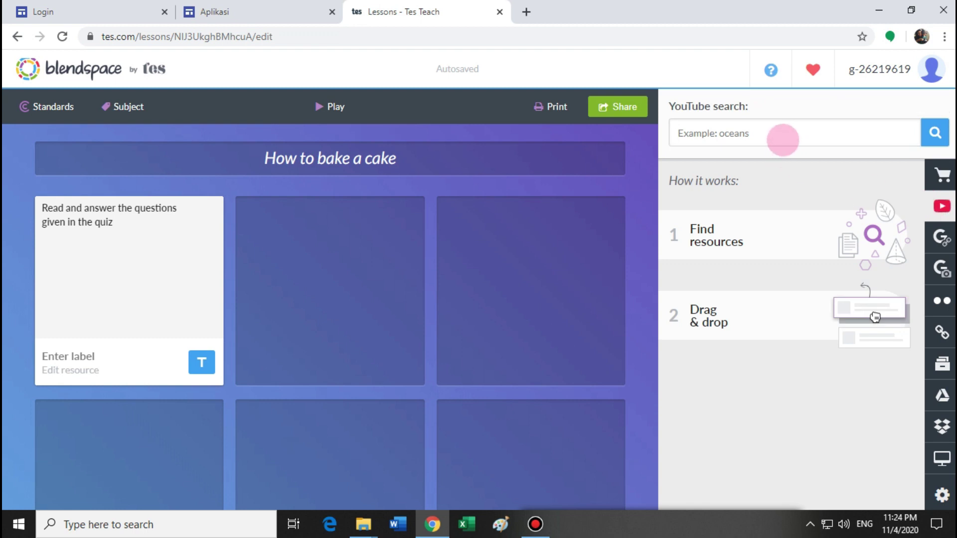
pyautogui.click(783, 136)
pyautogui.write('how to bake a cake')
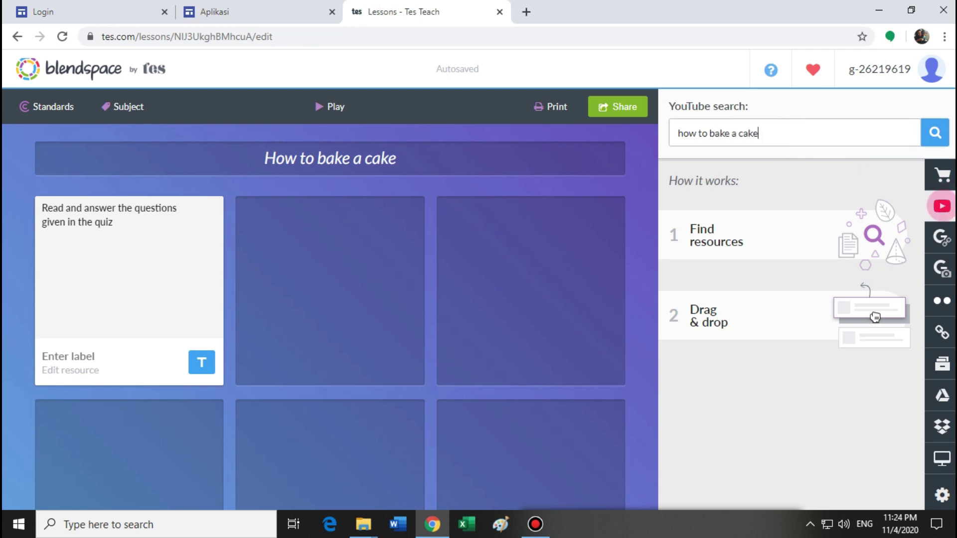
pyautogui.click(933, 131)
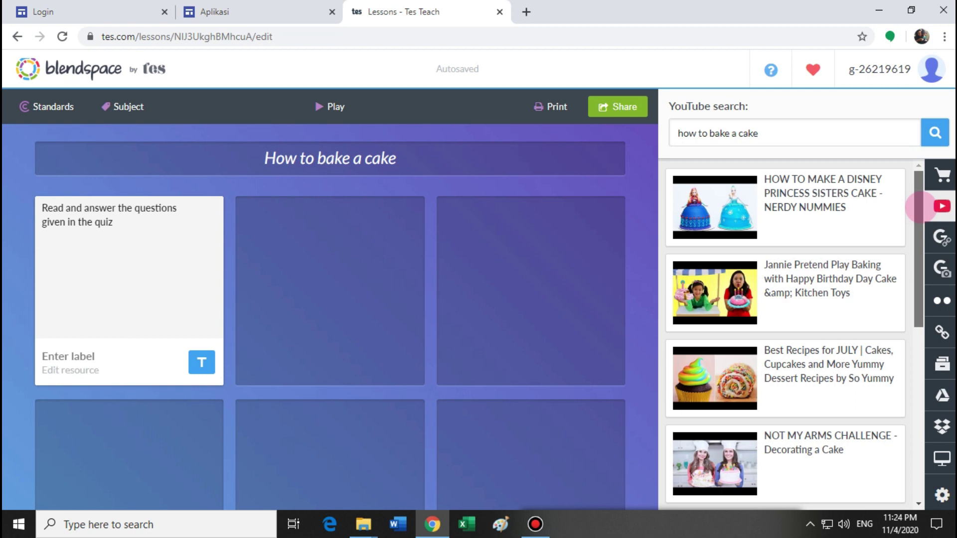
# Place the unicorn cake and Rainbow Cake videos in the second and third tiles.
pyautogui.moveTo(921, 207); pyautogui.dragTo(902, 400)
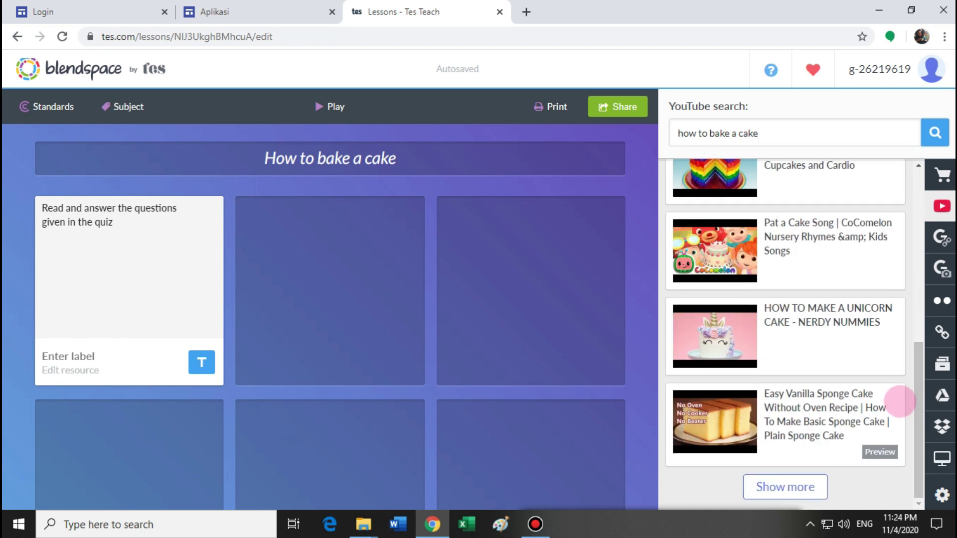
pyautogui.moveTo(732, 348); pyautogui.dragTo(344, 319)
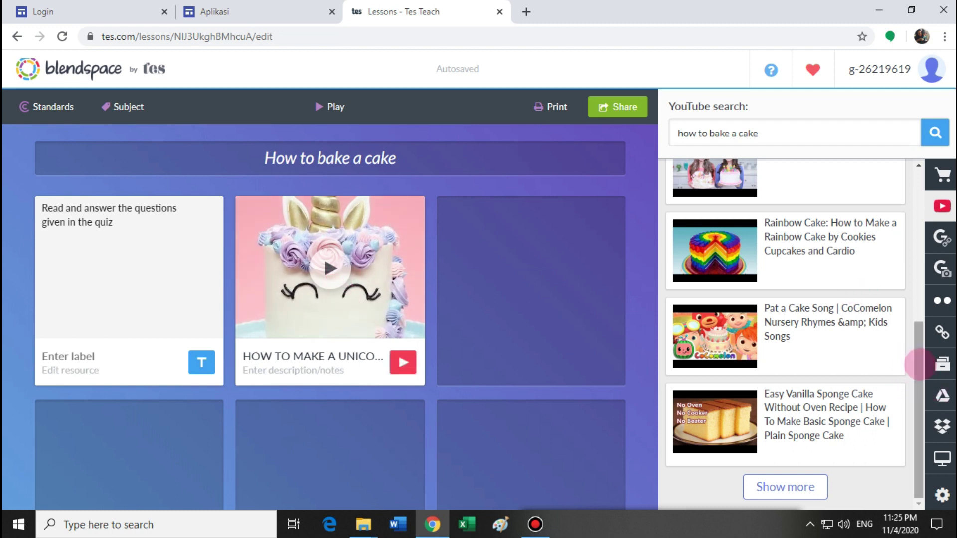
pyautogui.moveTo(725, 264); pyautogui.dragTo(562, 293)
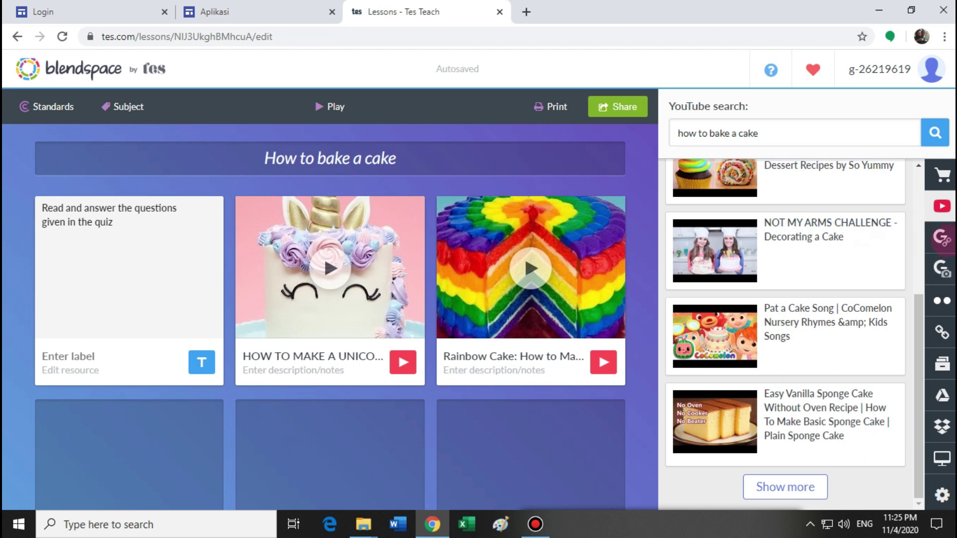
pyautogui.click(942, 269)
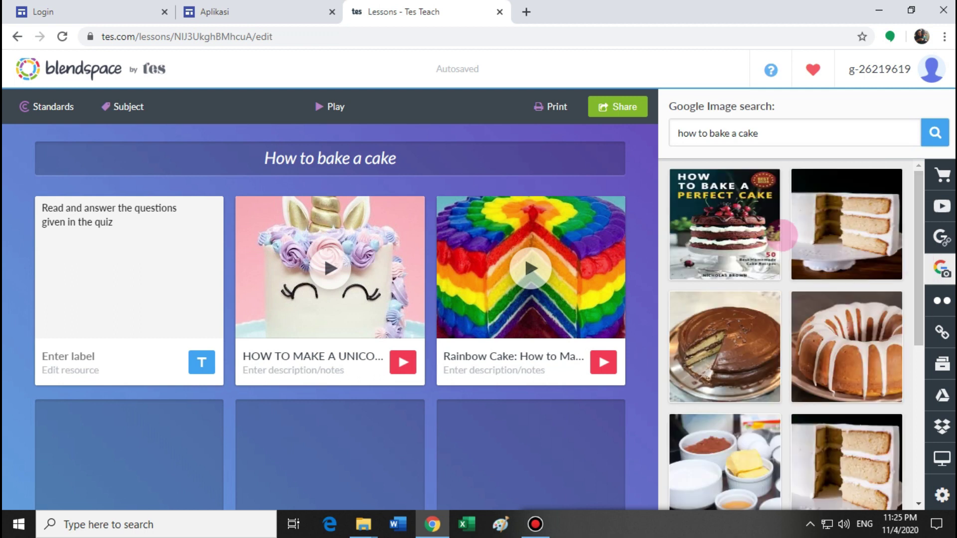
# Fill the second row's first two tiles with a berry-topped chocolate cake photo and a vanilla layer cake photo.
pyautogui.moveTo(752, 234); pyautogui.dragTo(181, 483)
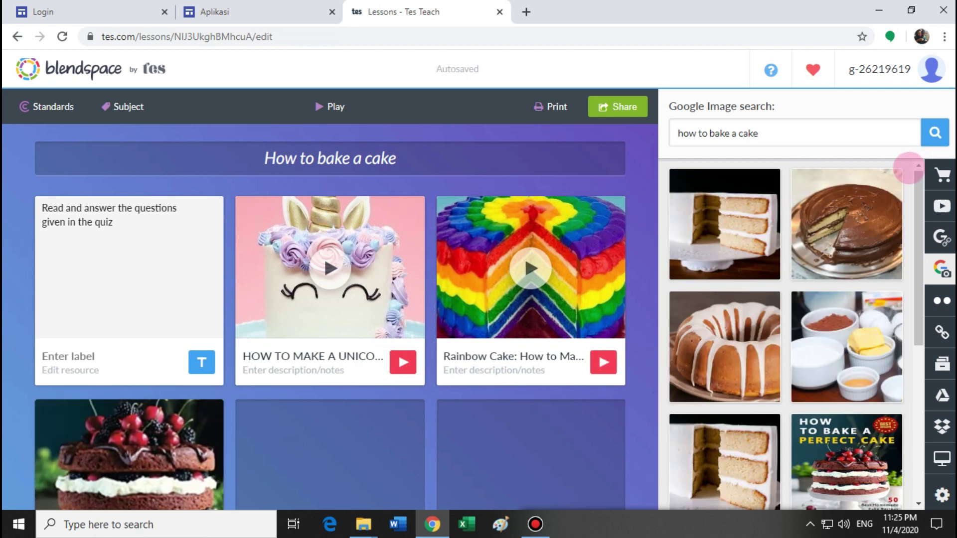
pyautogui.moveTo(918, 193); pyautogui.dragTo(913, 246)
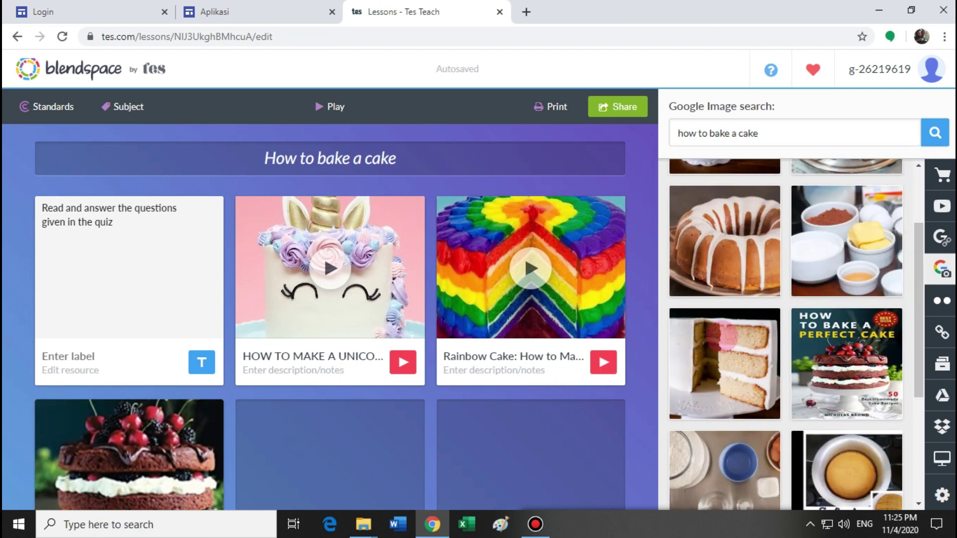
pyautogui.moveTo(722, 334); pyautogui.dragTo(325, 453)
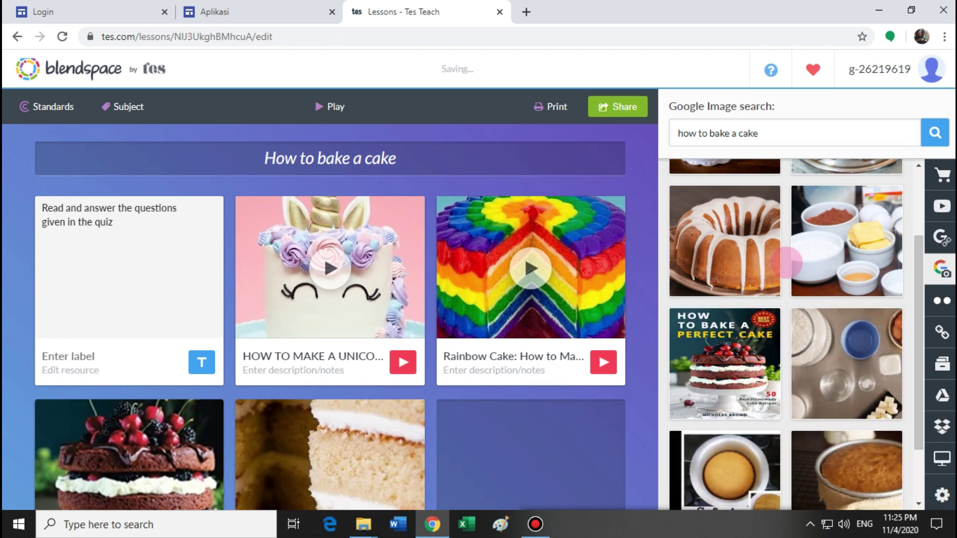
pyautogui.scroll(-2, 917, 272)
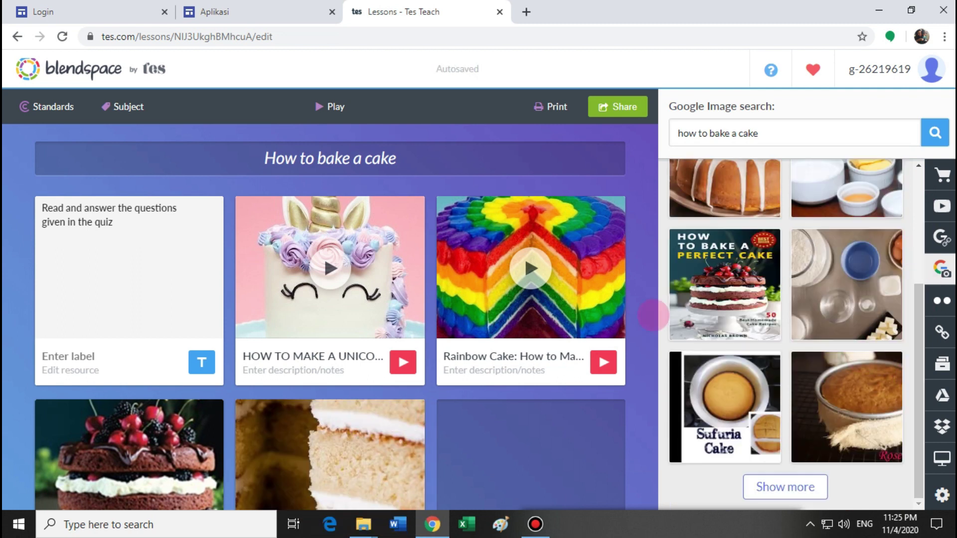
pyautogui.moveTo(653, 371); pyautogui.dragTo(653, 482)
pyautogui.scroll(2, 524, 157)
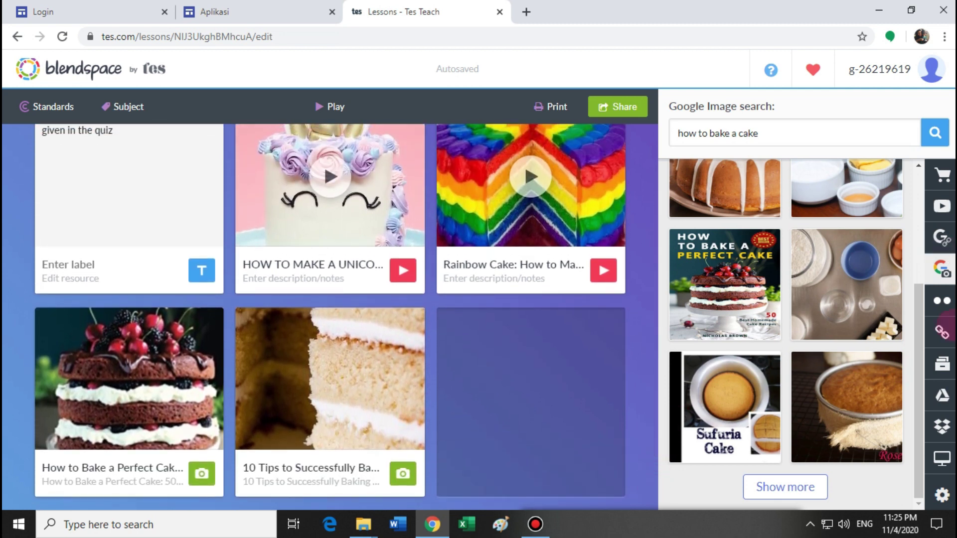
pyautogui.click(942, 330)
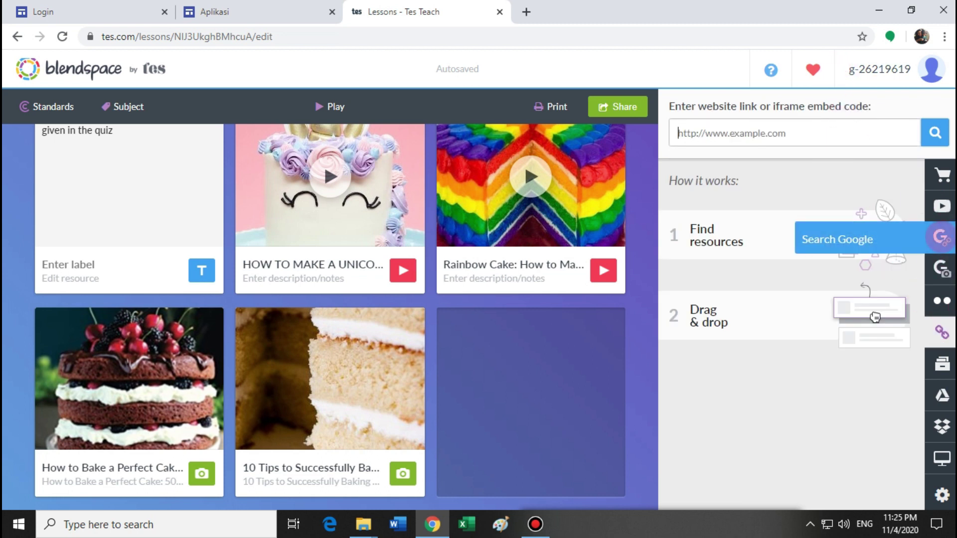
# Search the web for 'how to bake a cake' and add the Food Network 'How to Bake a Cake Like a Pro' link tile.
pyautogui.click(941, 237)
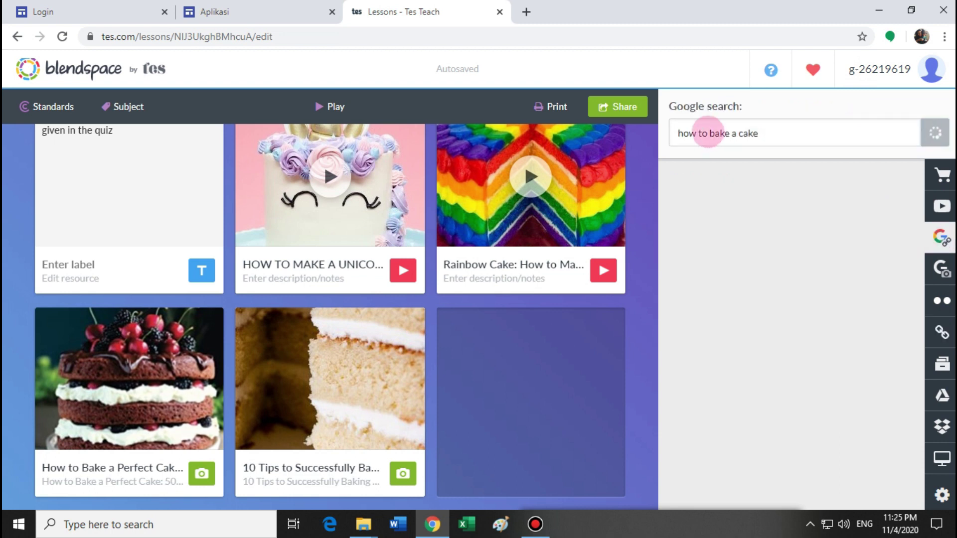
pyautogui.click(934, 132)
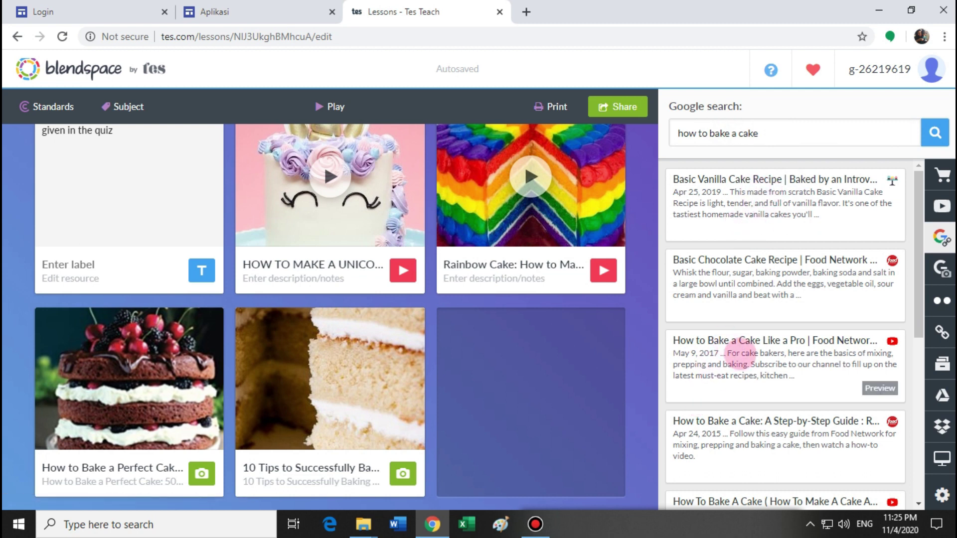
pyautogui.moveTo(740, 352); pyautogui.dragTo(508, 380)
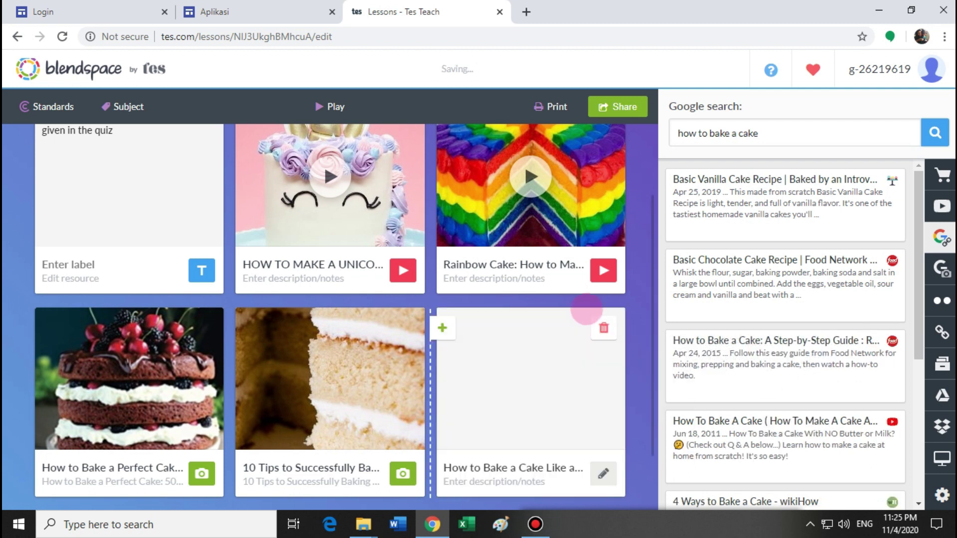
pyautogui.moveTo(653, 324); pyautogui.dragTo(636, 451)
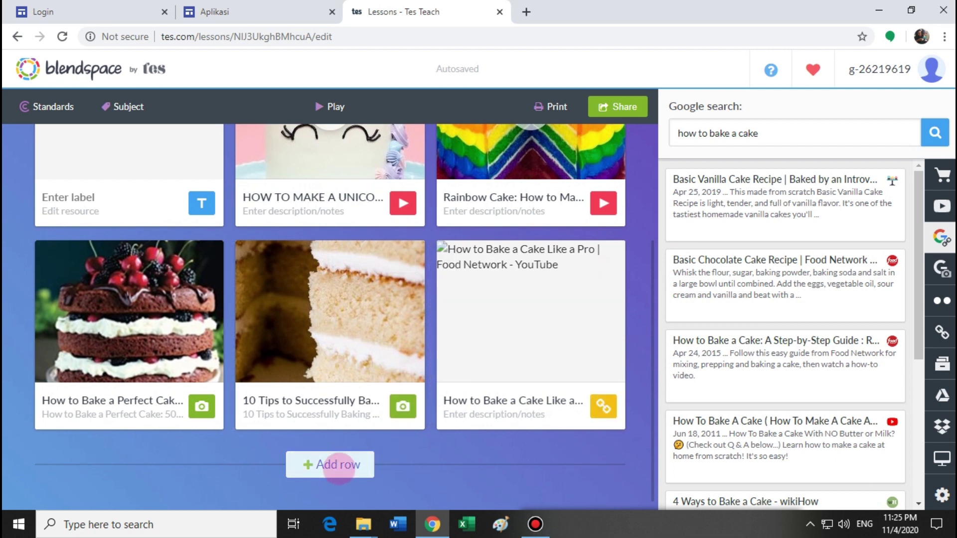
# Add a third row of three empty tile slots below the filled rows.
pyautogui.click(339, 466)
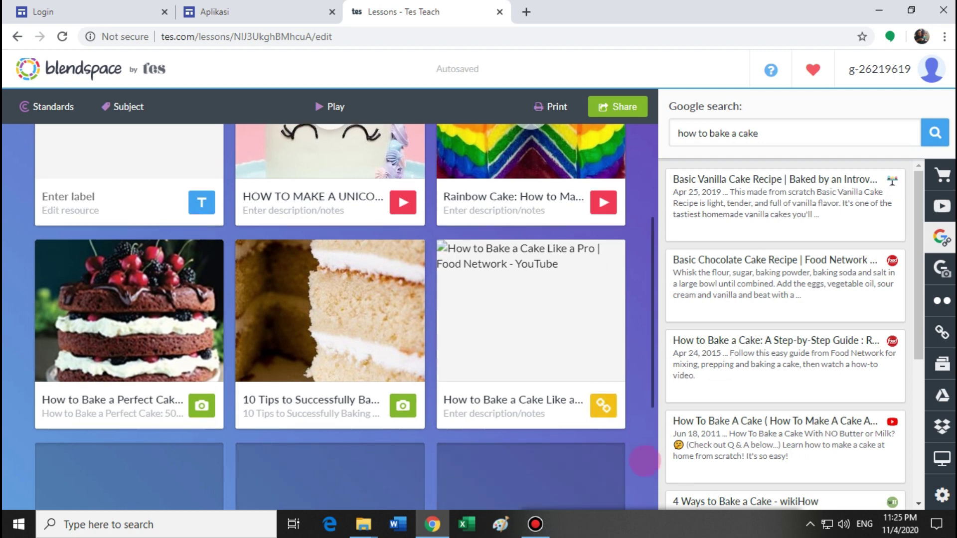
pyautogui.scroll(-4, 645, 461)
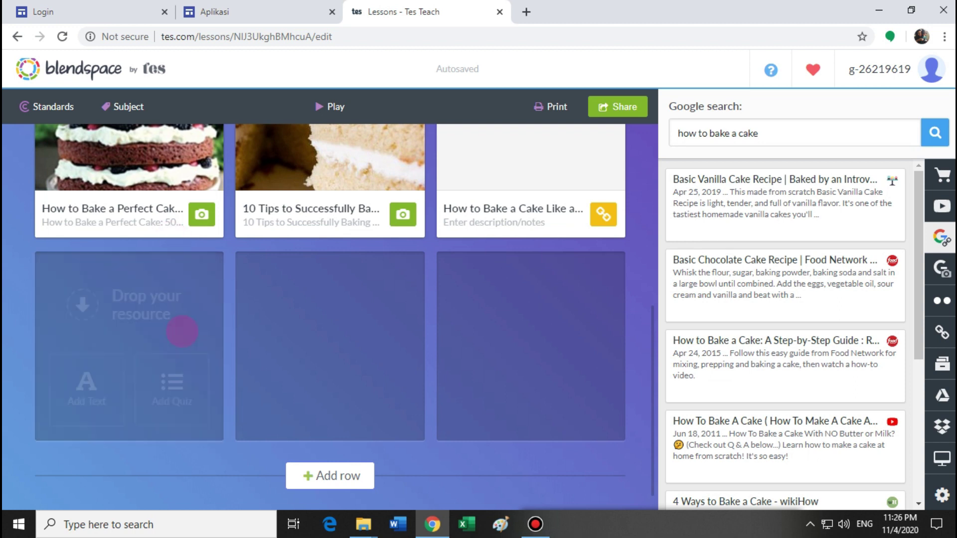
# Add a quiz tile asking 'What colour is the cake in the first video?'.
pyautogui.click(171, 381)
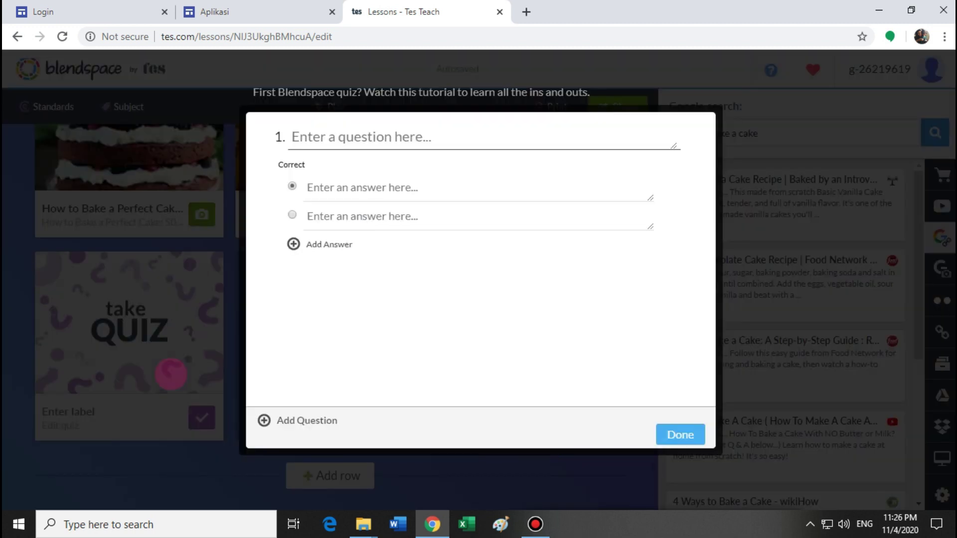
pyautogui.click(391, 138)
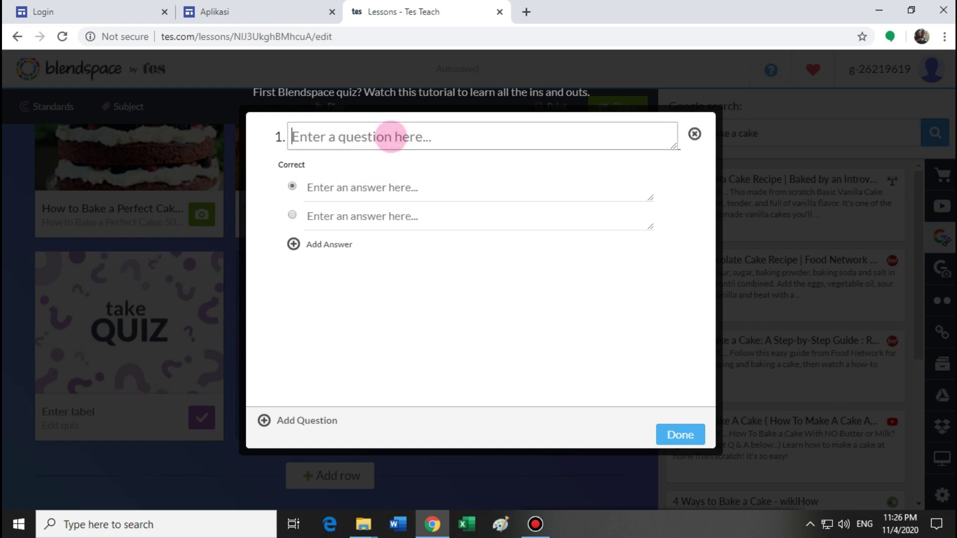
pyautogui.write('W')
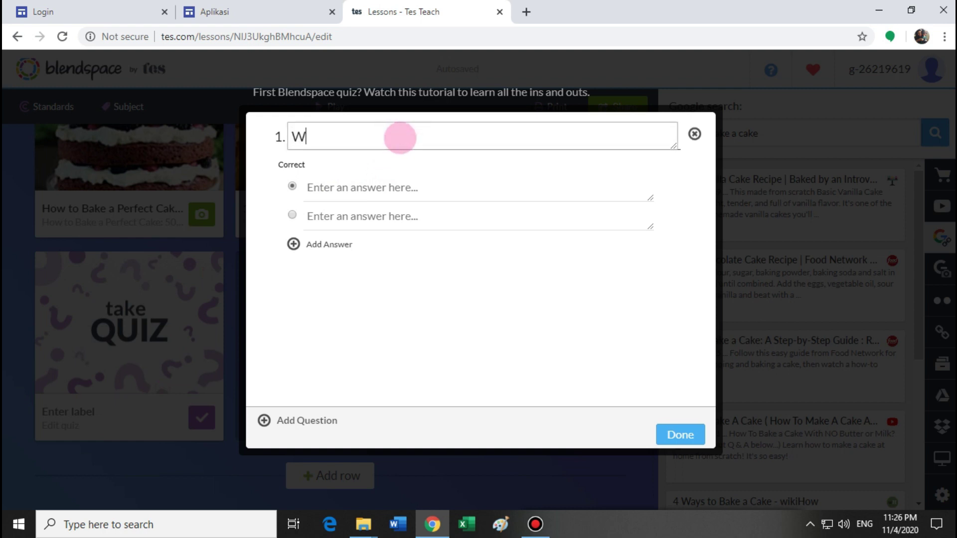
pyautogui.write('hat couloiur')
pyautogui.write('lo')
pyautogui.write('ur is')
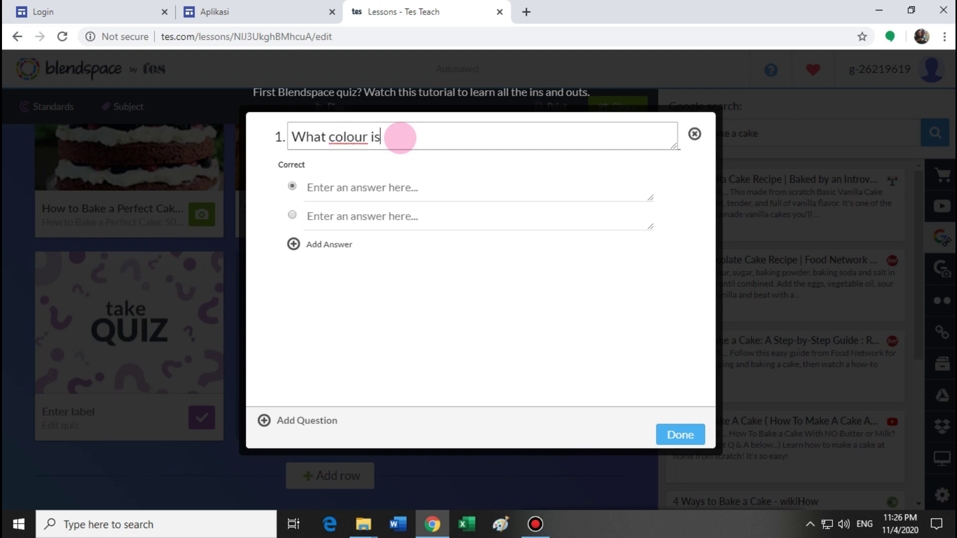
pyautogui.write(' the cake in the')
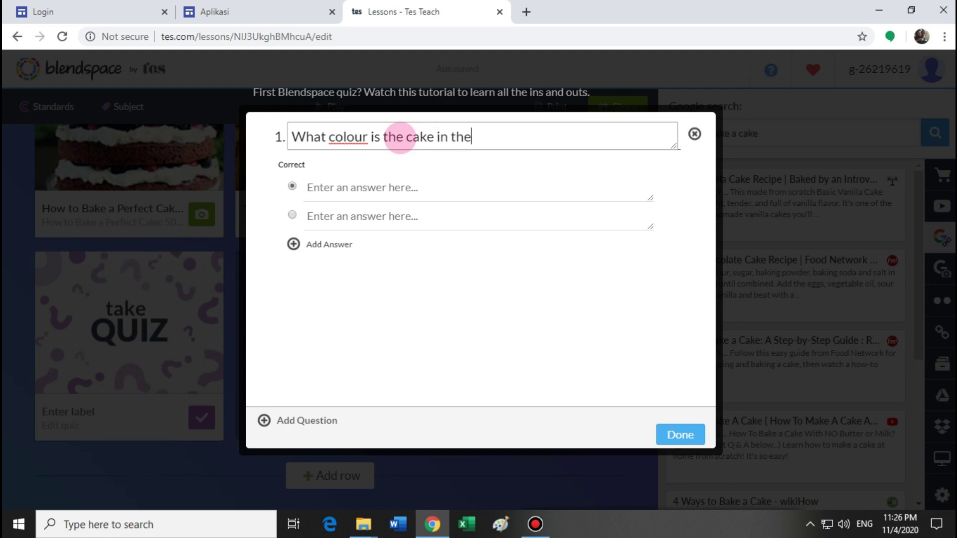
pyautogui.write(' first  video?')
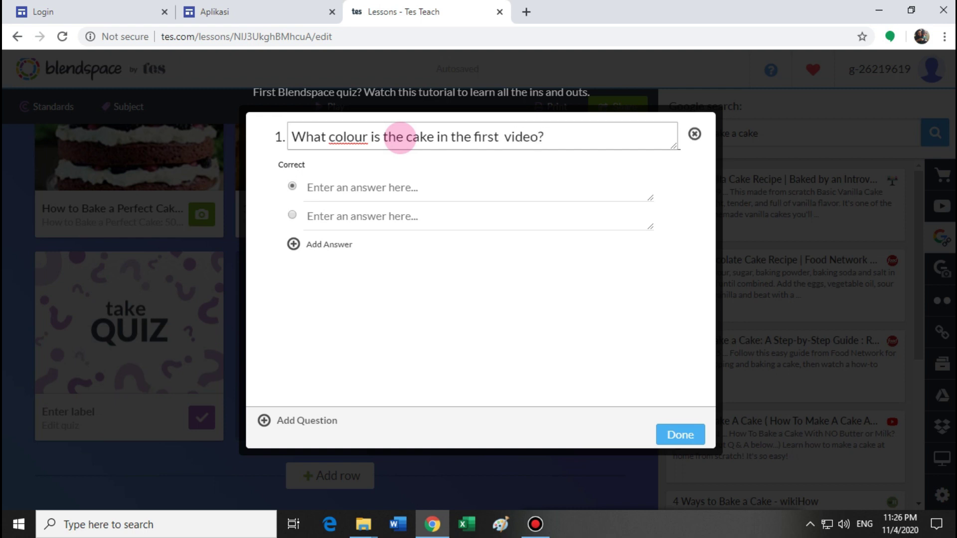
# Enter the answers Blue, Pink and rainbow, mark Pink as correct, and finish the quiz.
pyautogui.click(387, 186)
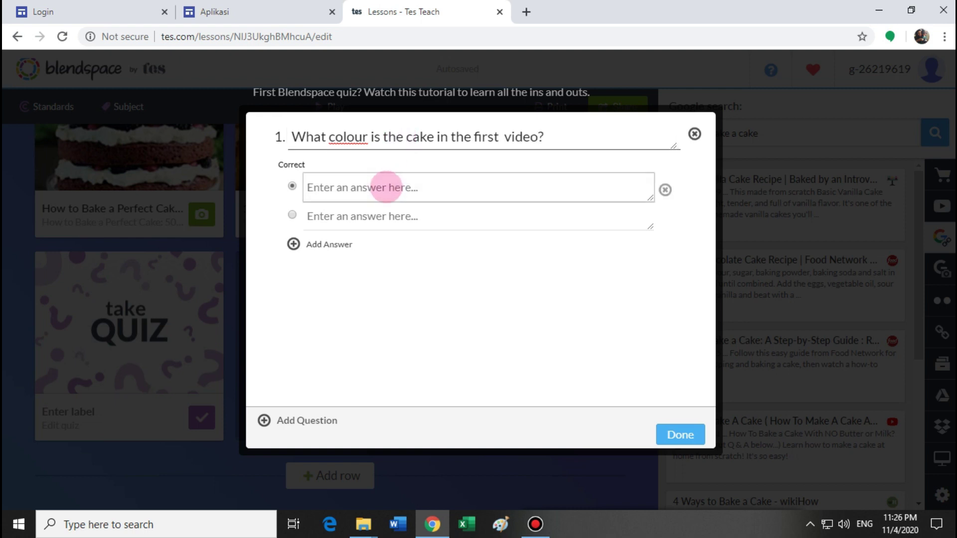
pyautogui.write('Blue')
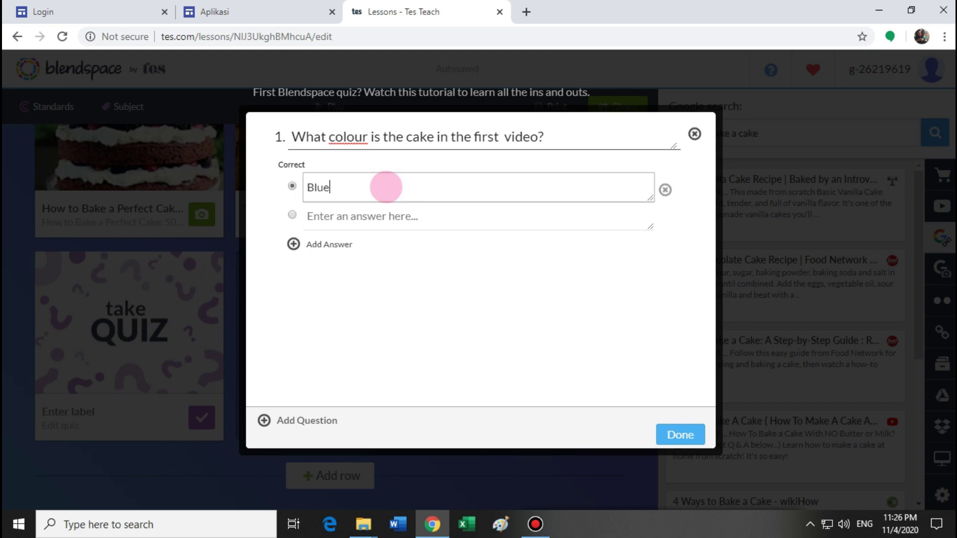
pyautogui.click(351, 215)
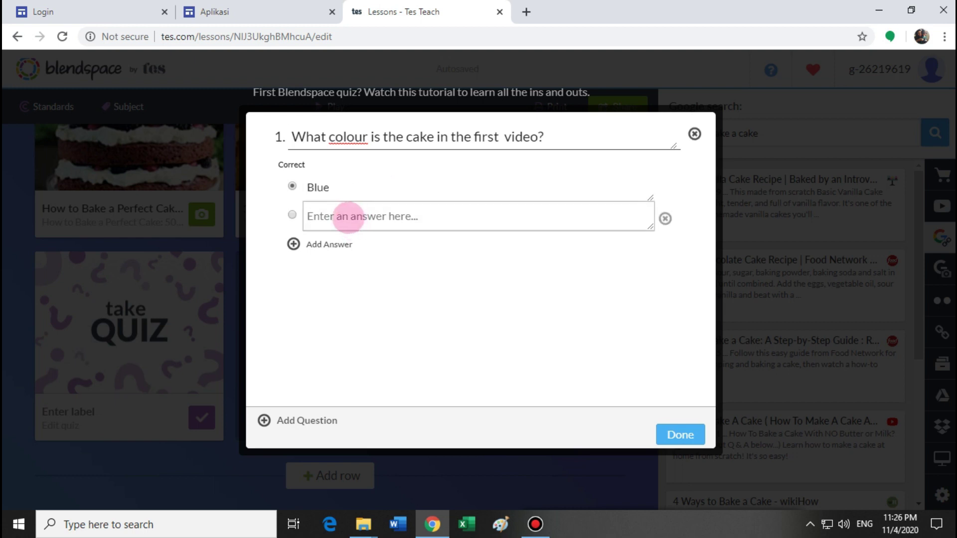
pyautogui.write('Pink')
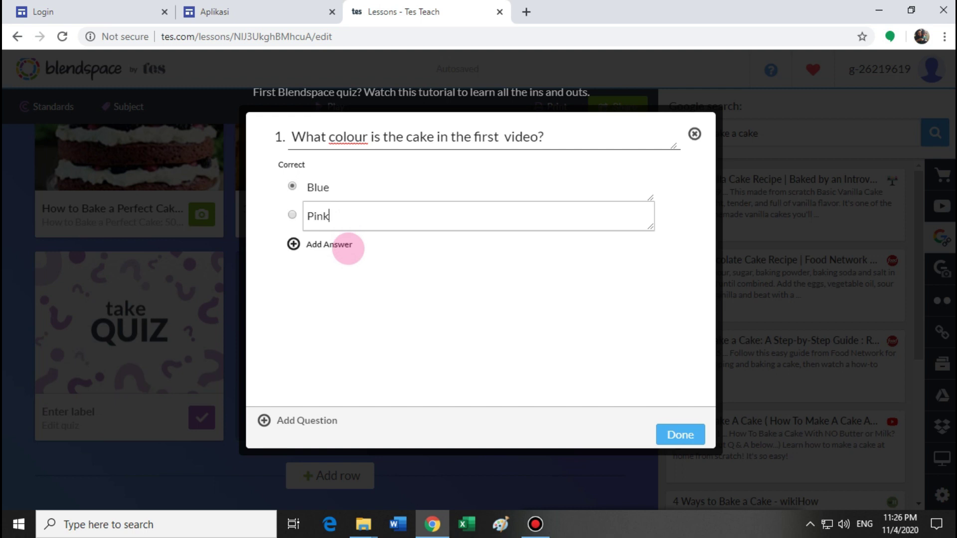
pyautogui.click(348, 245)
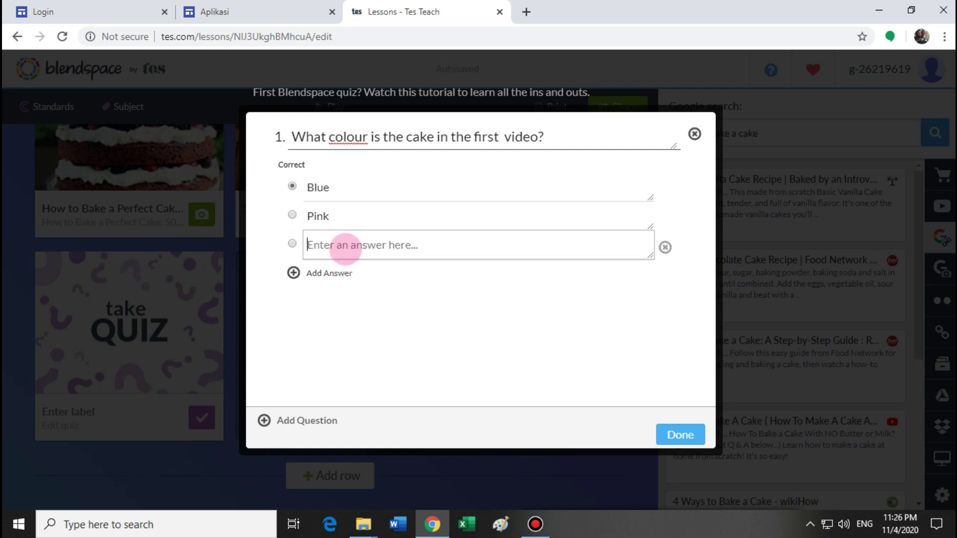
pyautogui.write('colour')
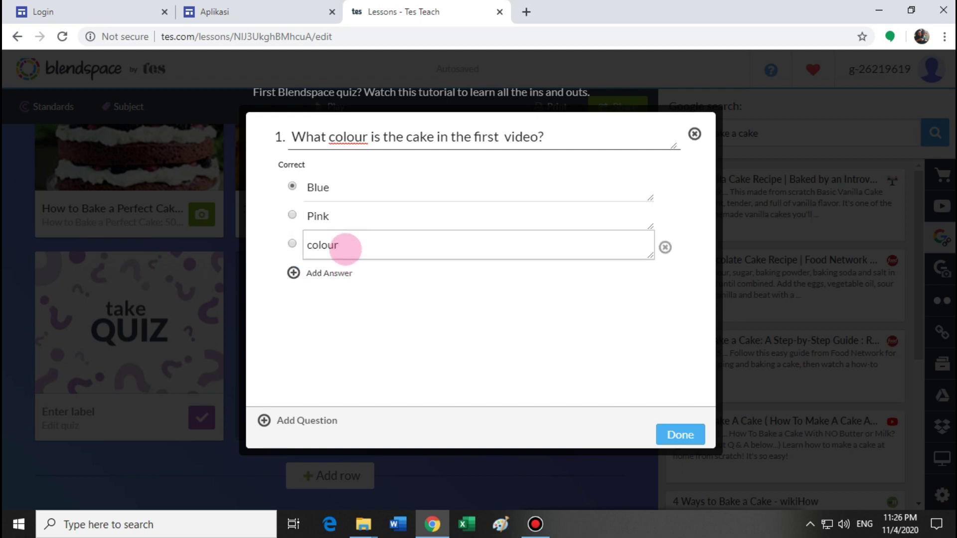
pyautogui.press('BackSpace')
pyautogui.press('BackSpace')
pyautogui.press('BackSpace')
pyautogui.press('BackSpace')
pyautogui.write('rainbow')
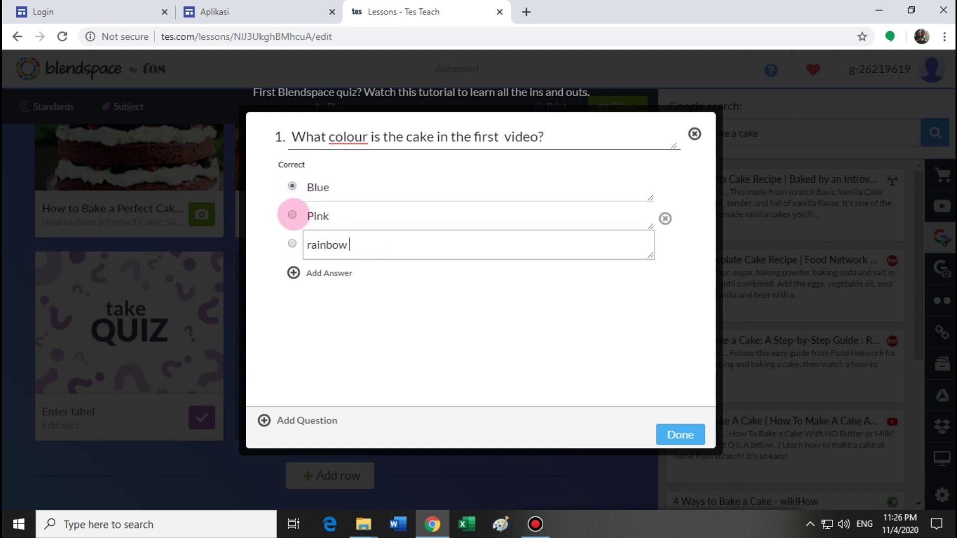
pyautogui.click(293, 214)
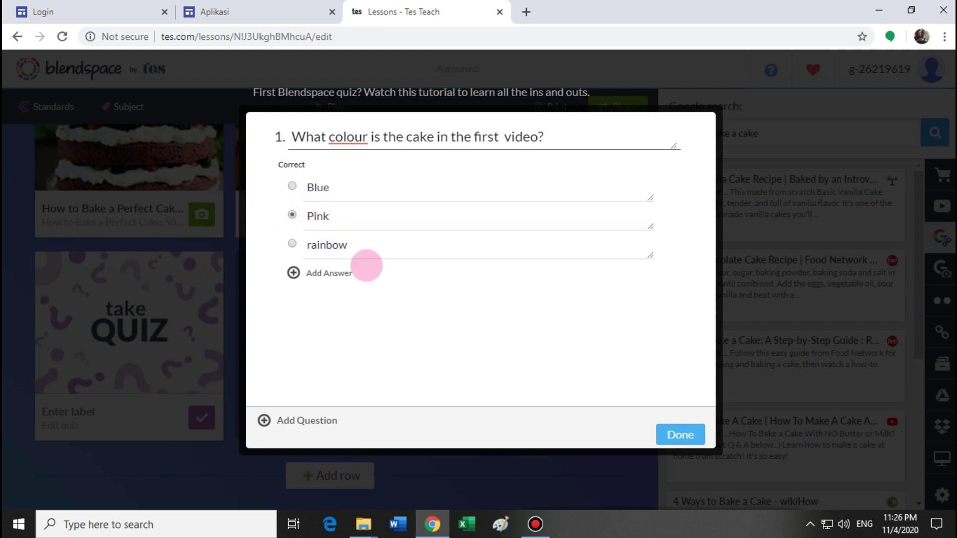
pyautogui.click(674, 442)
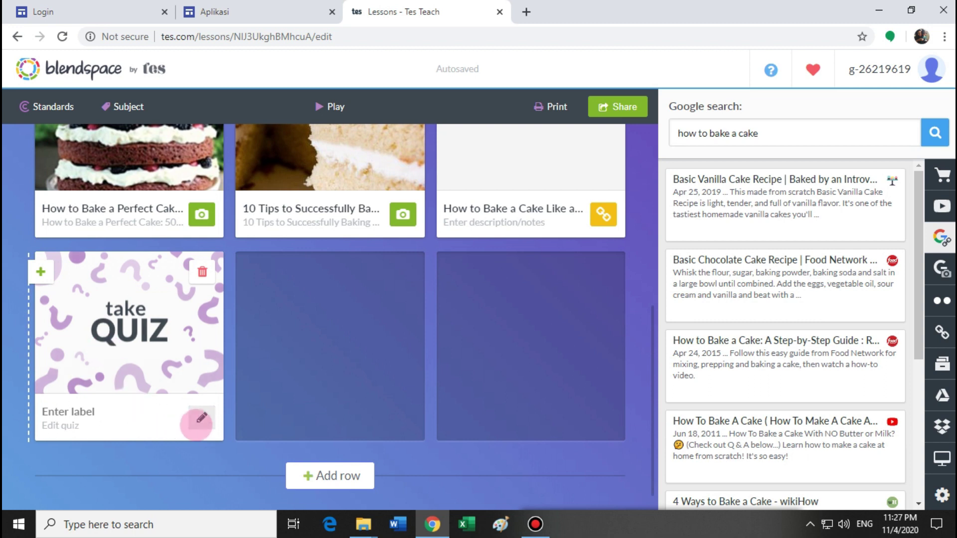
pyautogui.click(200, 422)
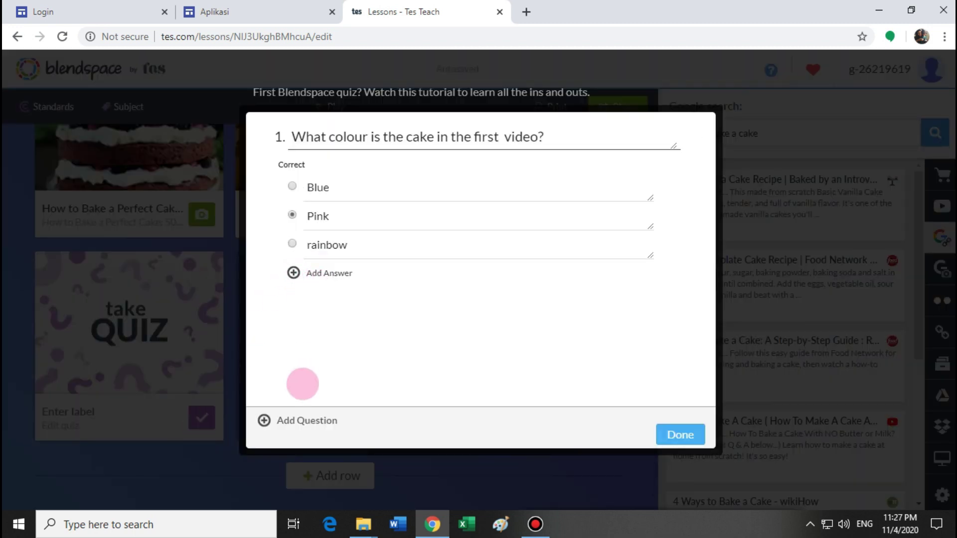
pyautogui.click(301, 421)
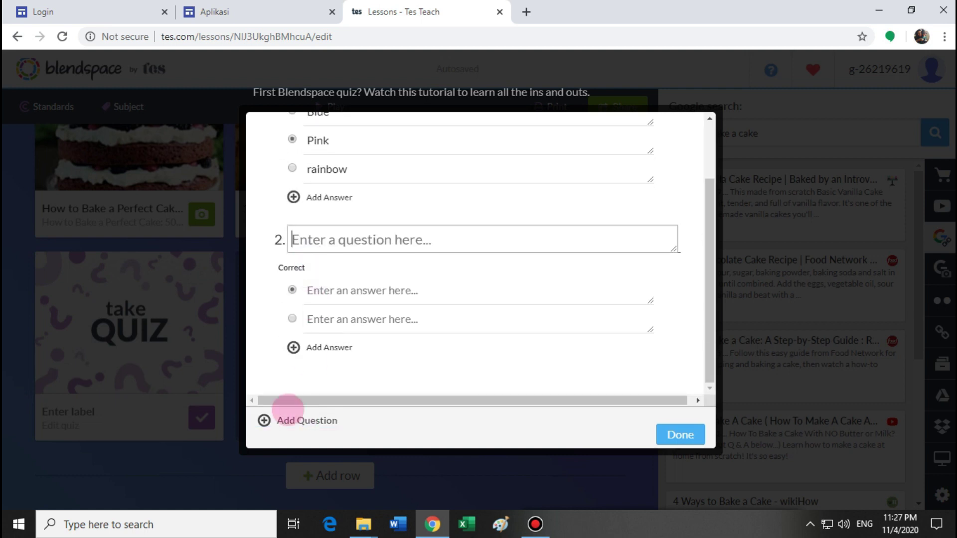
pyautogui.click(271, 421)
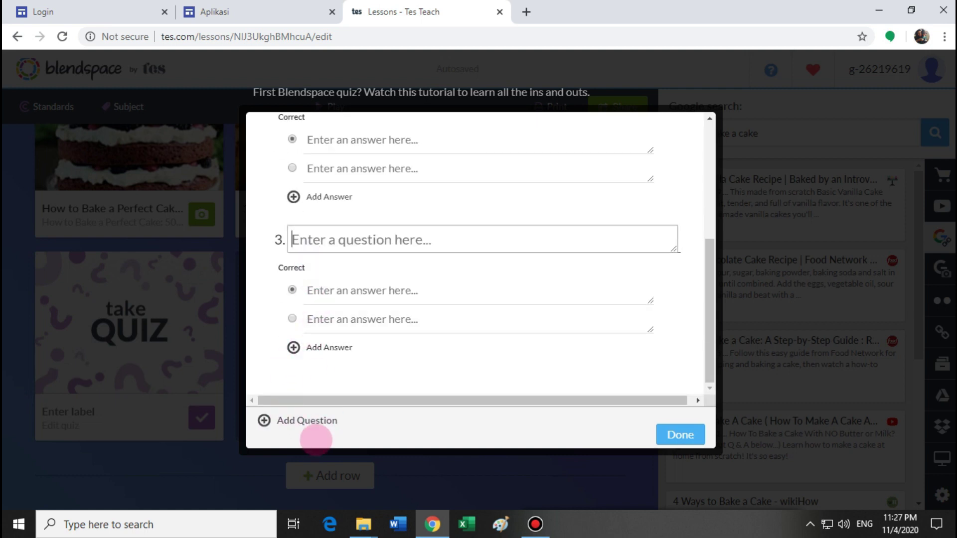
pyautogui.click(675, 432)
pyautogui.press('Return')
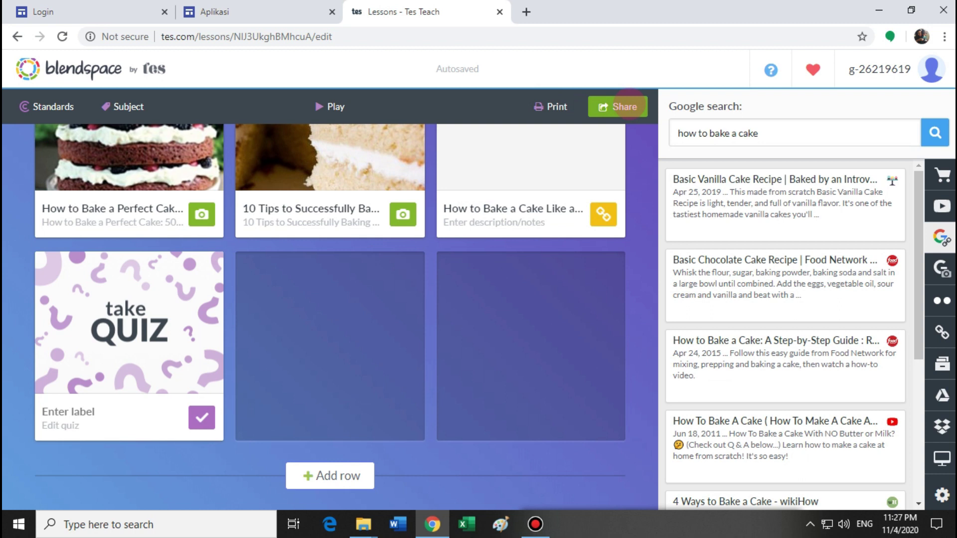
# Share the lesson to Google Classroom from the lesson's Share options.
pyautogui.click(625, 106)
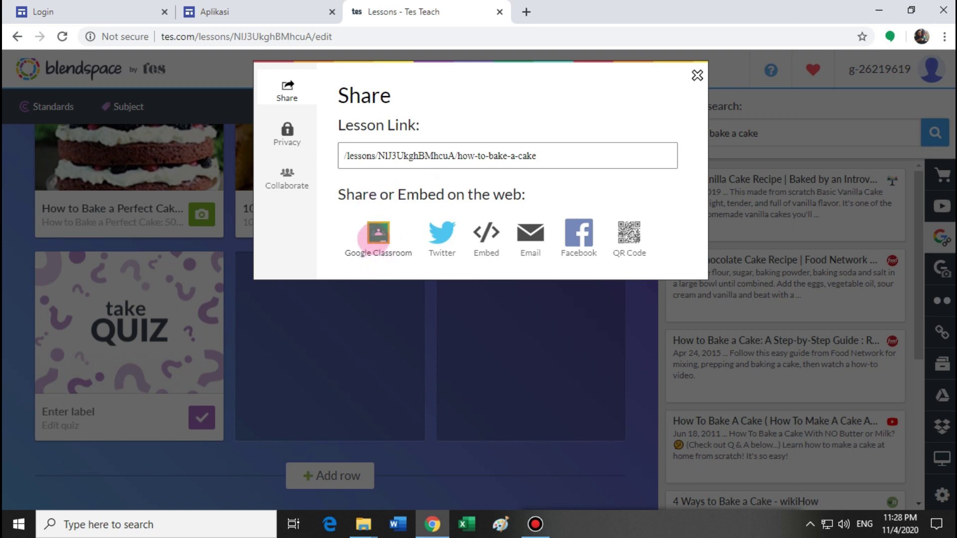
pyautogui.click(372, 233)
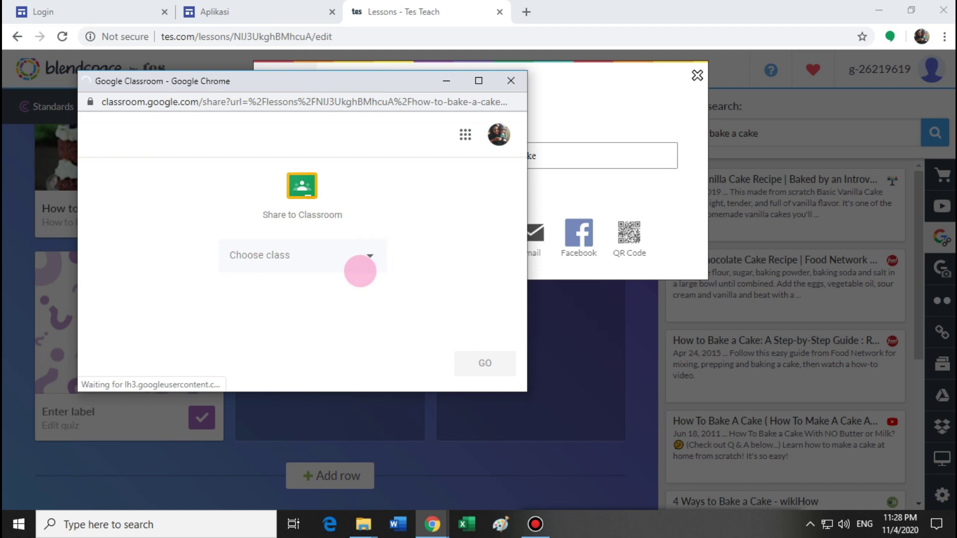
# Choose class 3 Hijau with the Create assignment action and continue to the form.
pyautogui.click(360, 265)
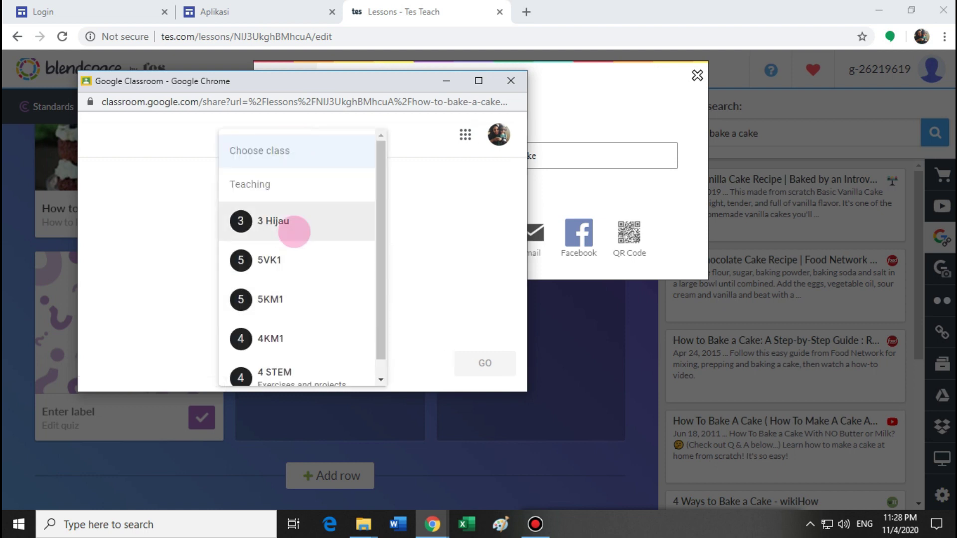
pyautogui.click(295, 230)
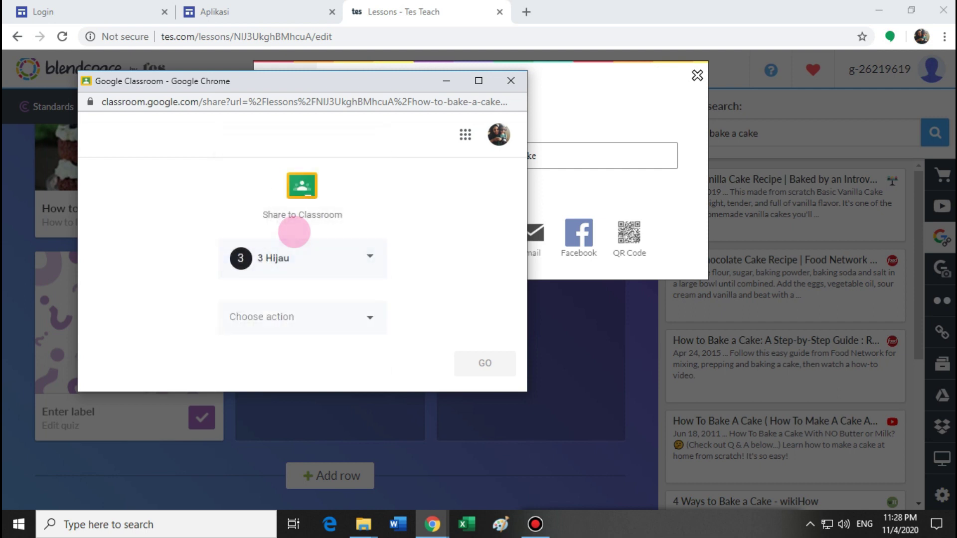
pyautogui.click(330, 310)
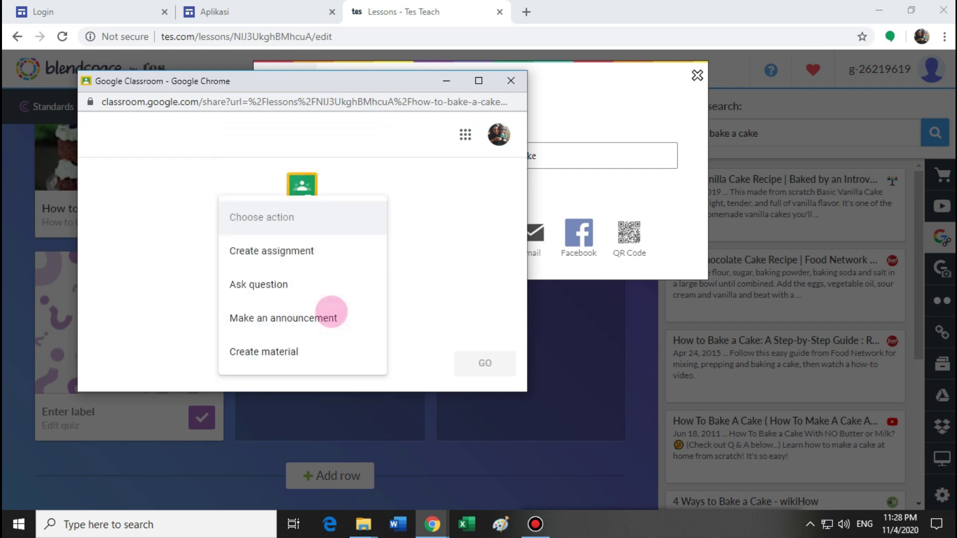
pyautogui.click(299, 250)
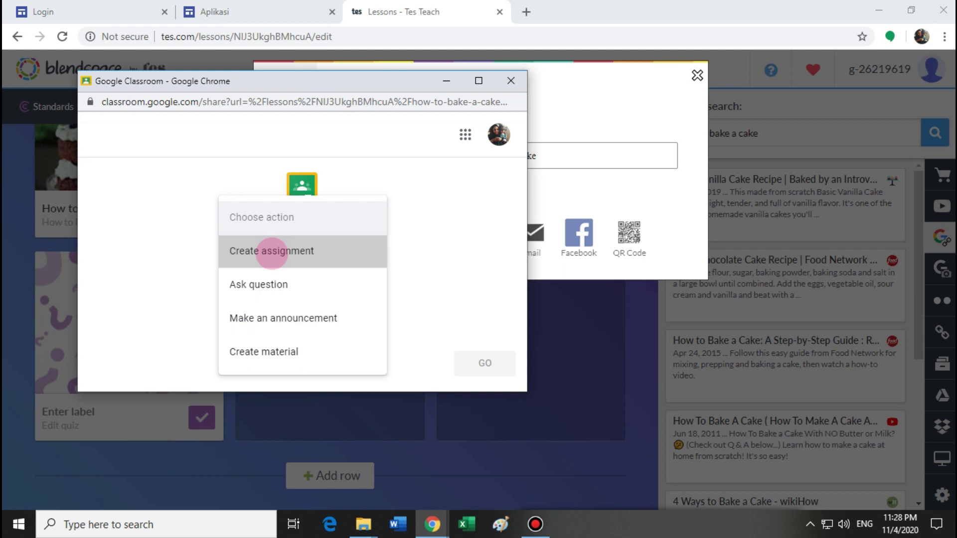
pyautogui.click(483, 367)
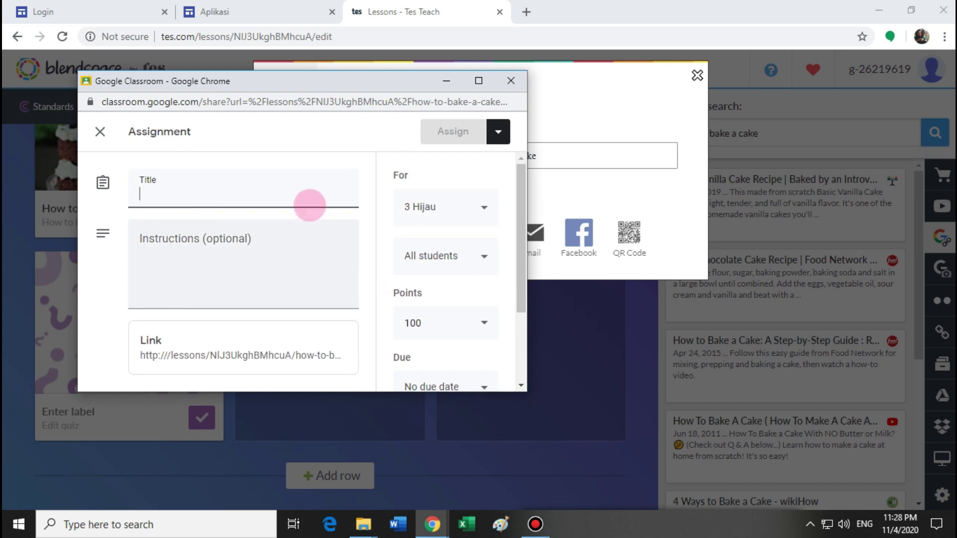
# Title the assignment 'How to bake a cake' with instructions 'Read and complete the task given'.
pyautogui.write('Hh')
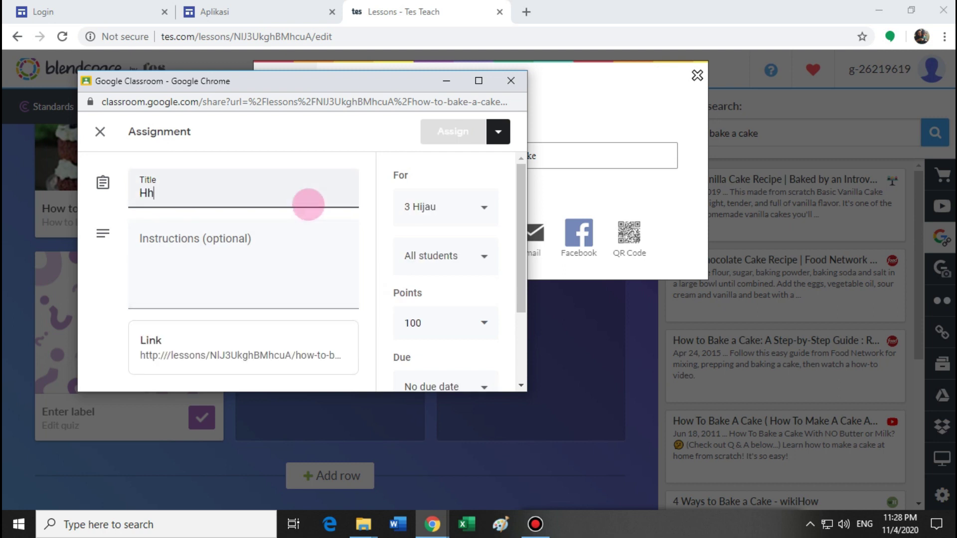
pyautogui.write('ow')
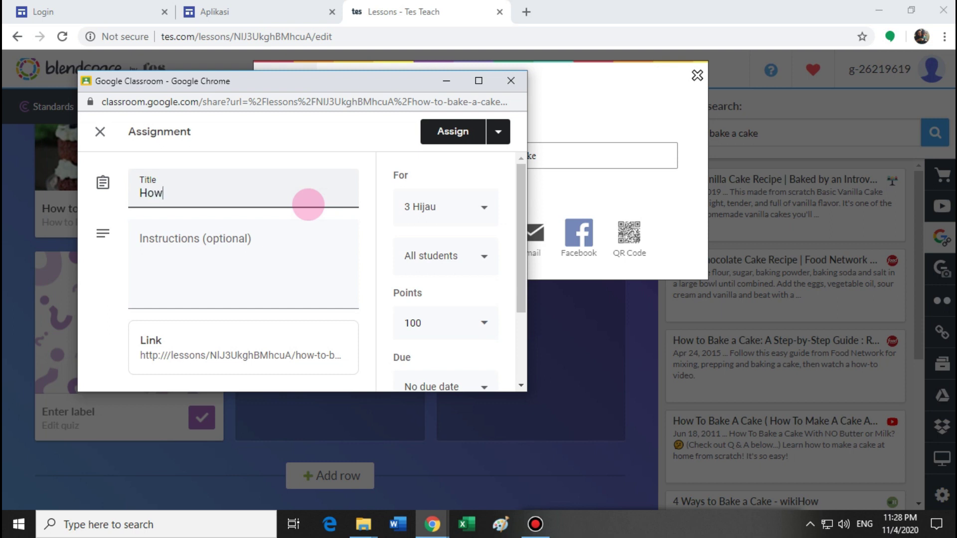
pyautogui.write(' to bake a cake')
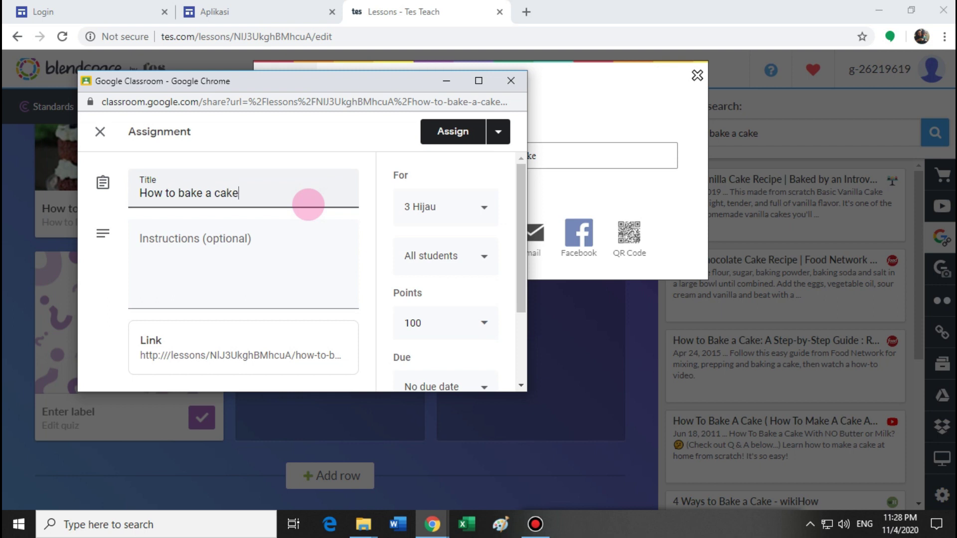
pyautogui.click(264, 236)
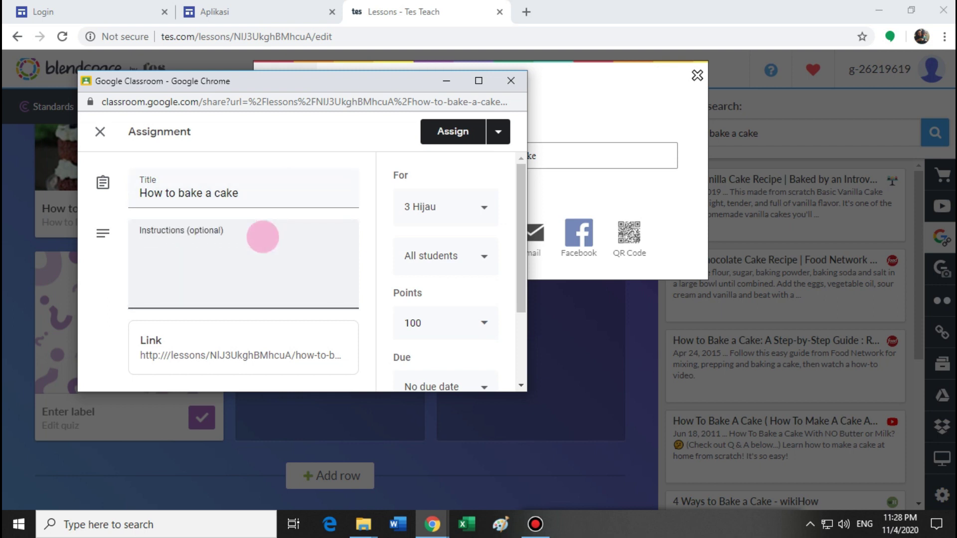
pyautogui.write('Read and complete')
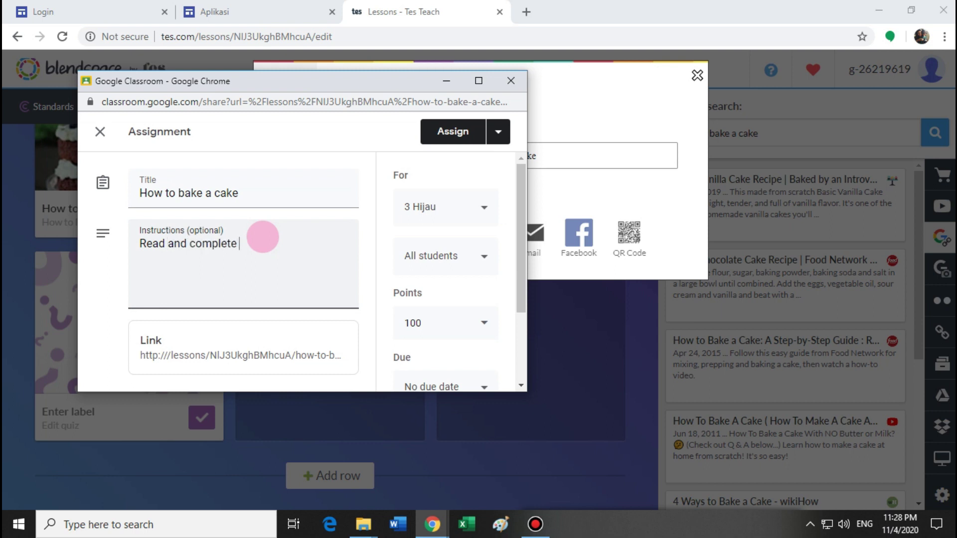
pyautogui.write(' the task given')
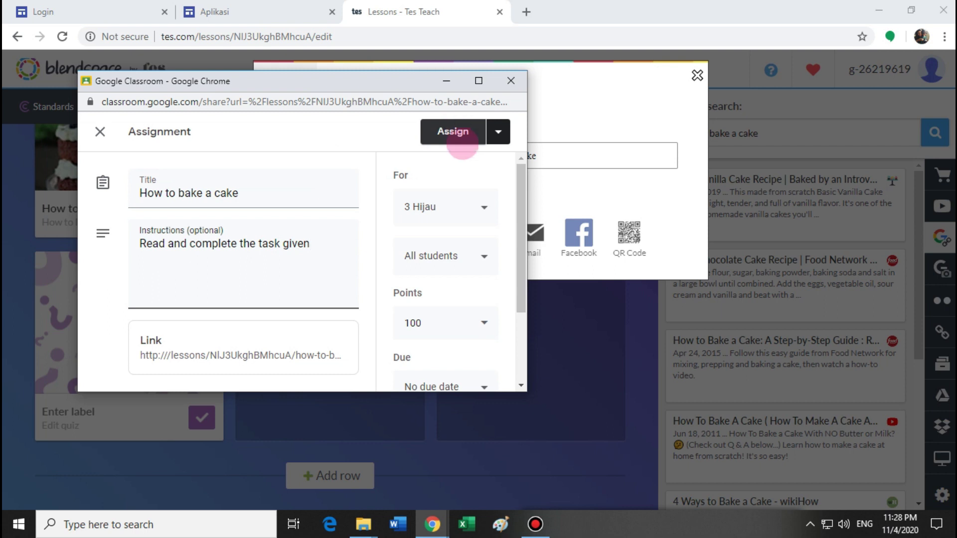
pyautogui.moveTo(519, 188); pyautogui.dragTo(532, 252)
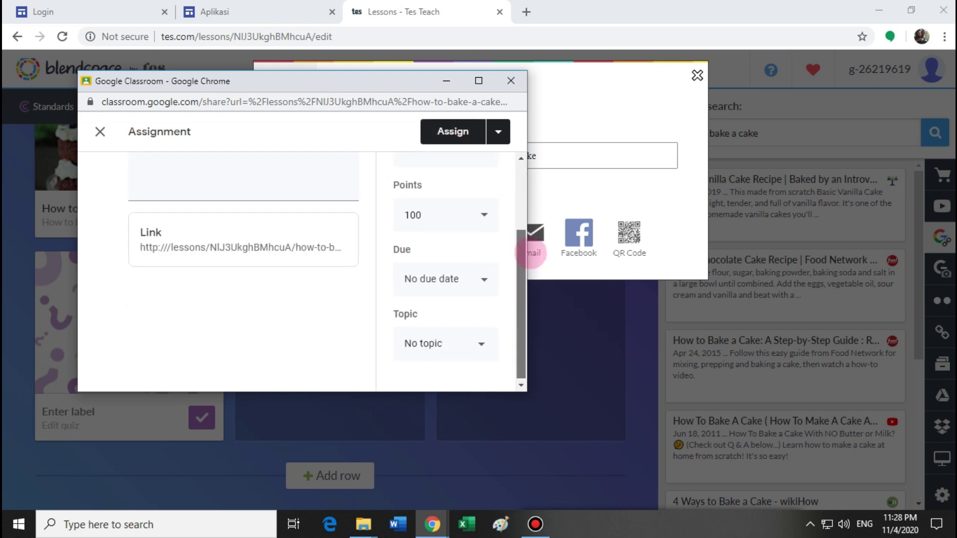
# Set the due date to Tue, Apr 14 and post the assignment to the class.
pyautogui.click(484, 279)
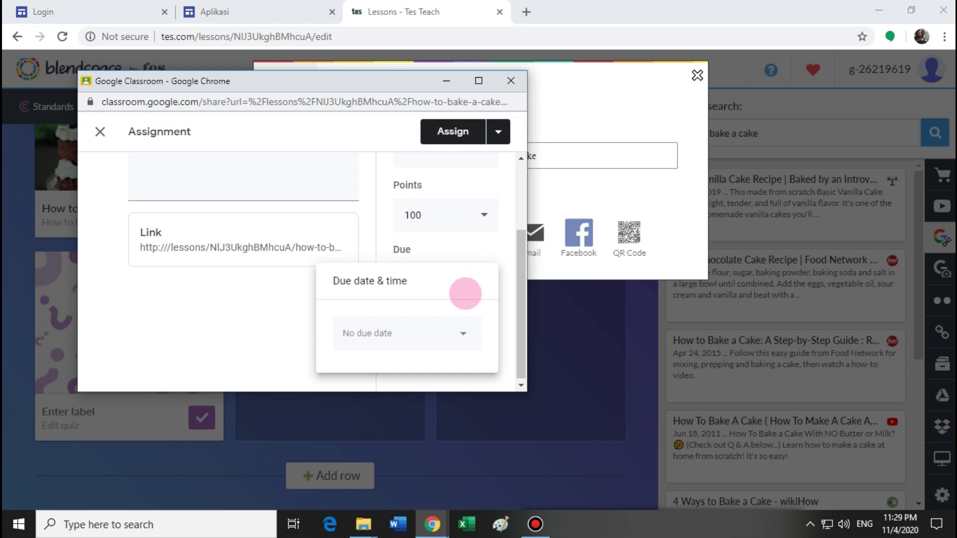
pyautogui.click(449, 335)
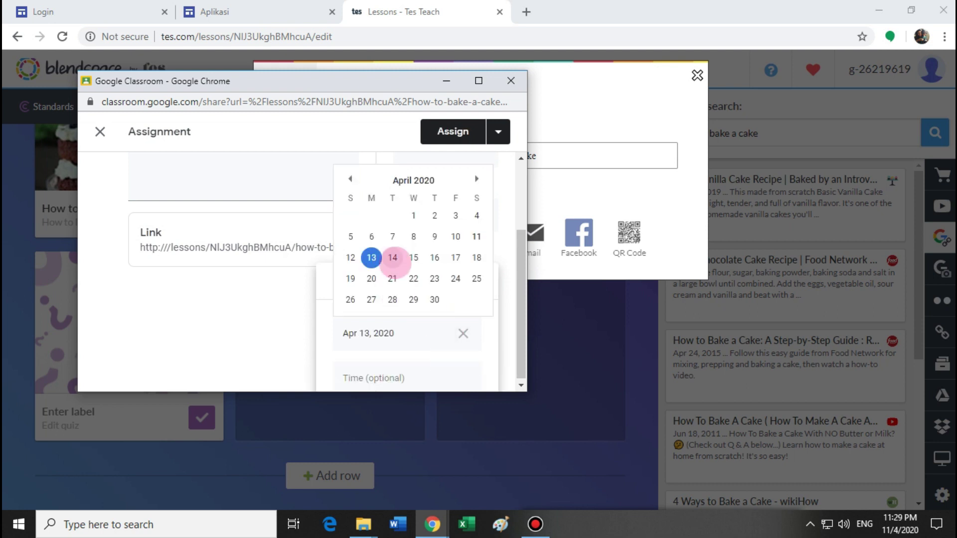
pyautogui.click(392, 257)
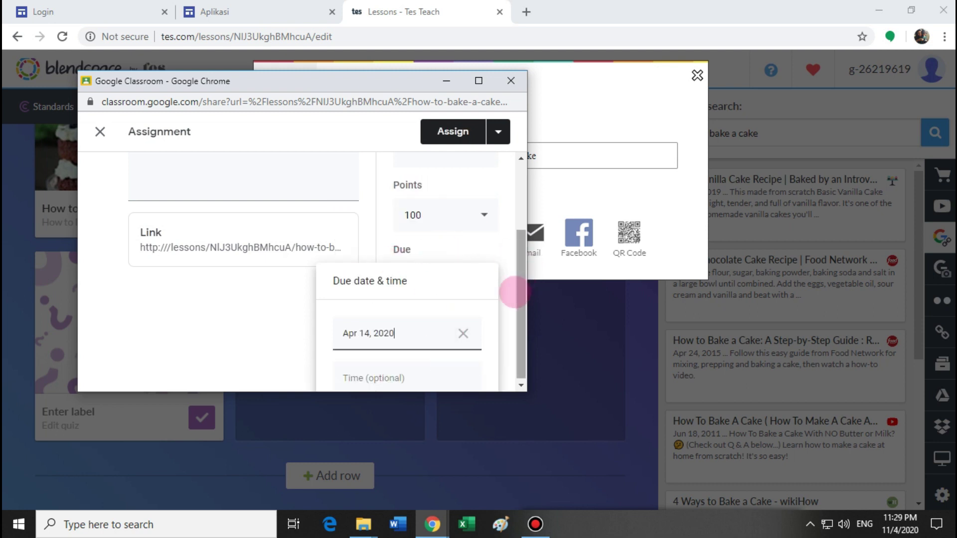
pyautogui.click(507, 295)
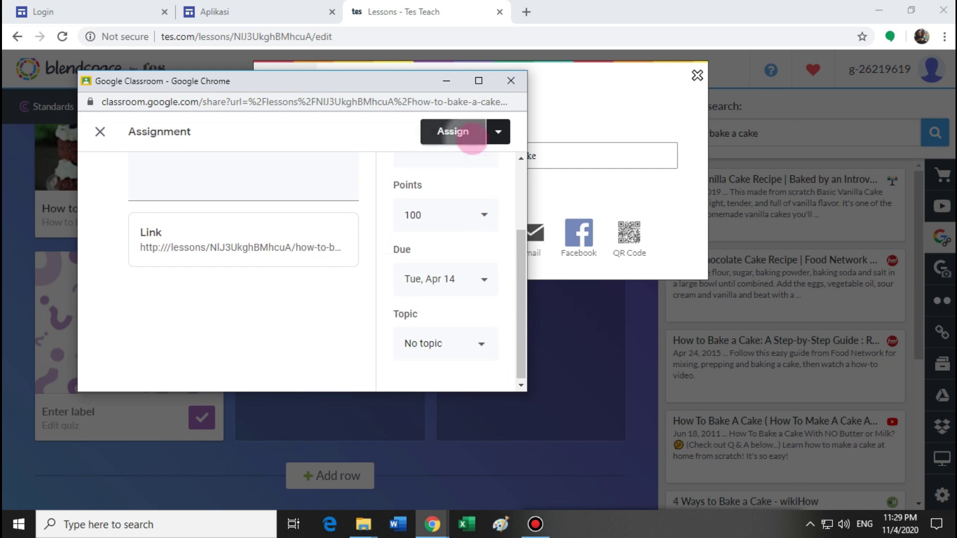
pyautogui.click(471, 135)
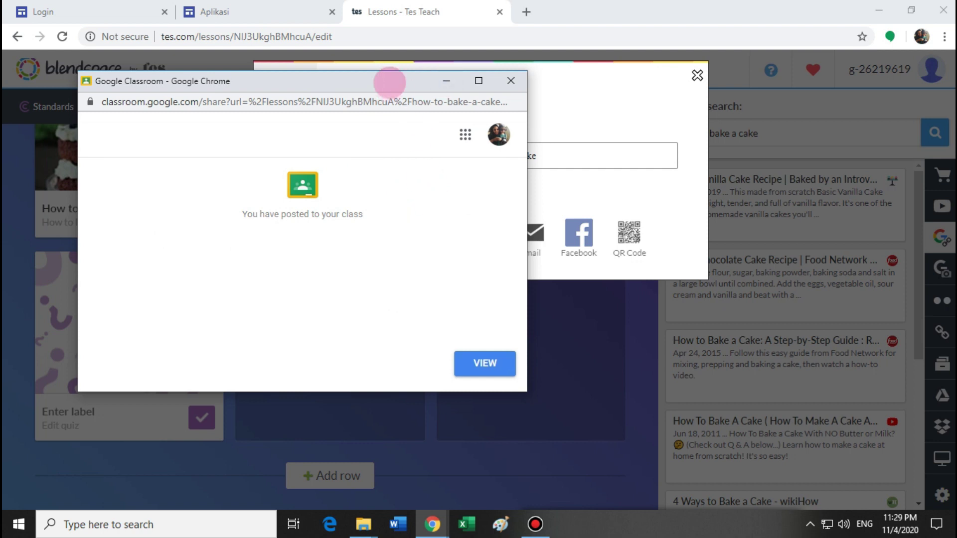
# Move the Google Classroom confirmation window down and to the right.
pyautogui.moveTo(389, 82); pyautogui.dragTo(433, 131)
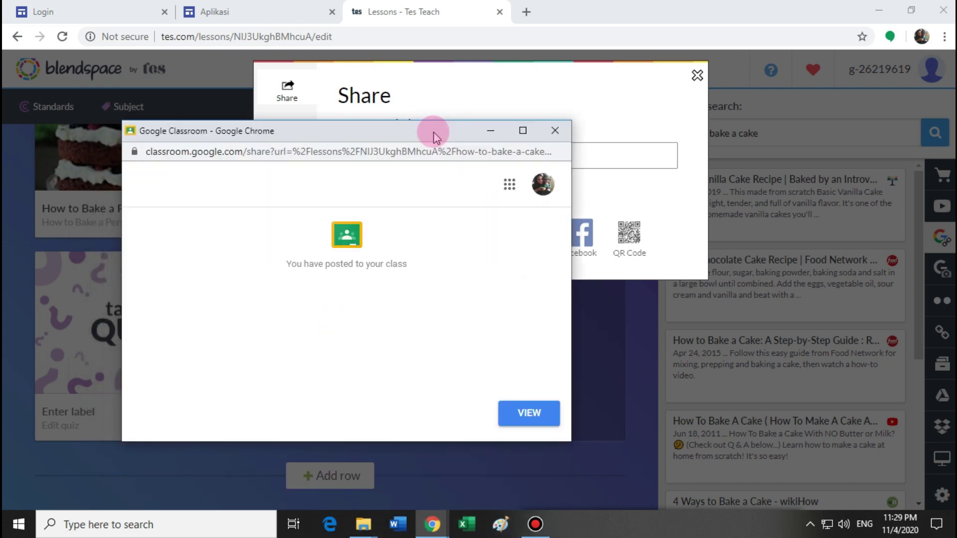